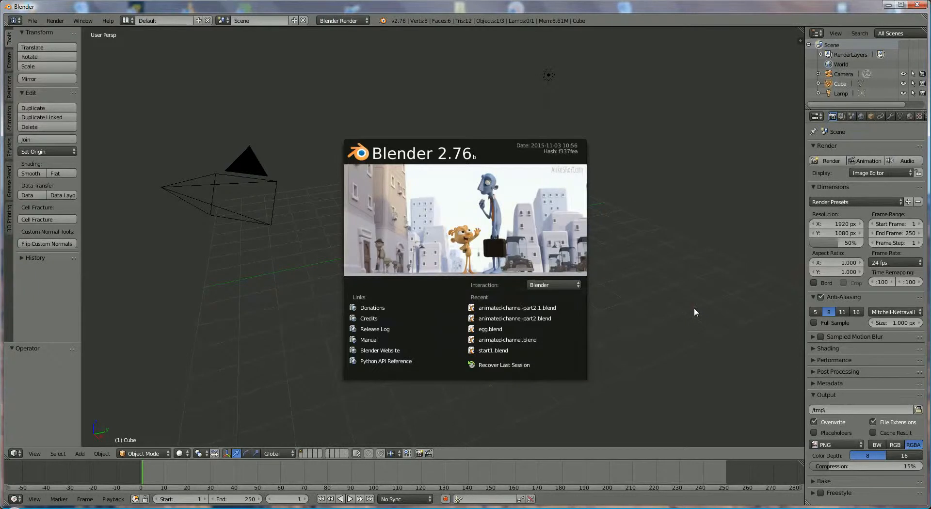
# Step: Dismiss the splash screen and move the cube about -0.44 along the X axis
pyautogui.click(693, 307)
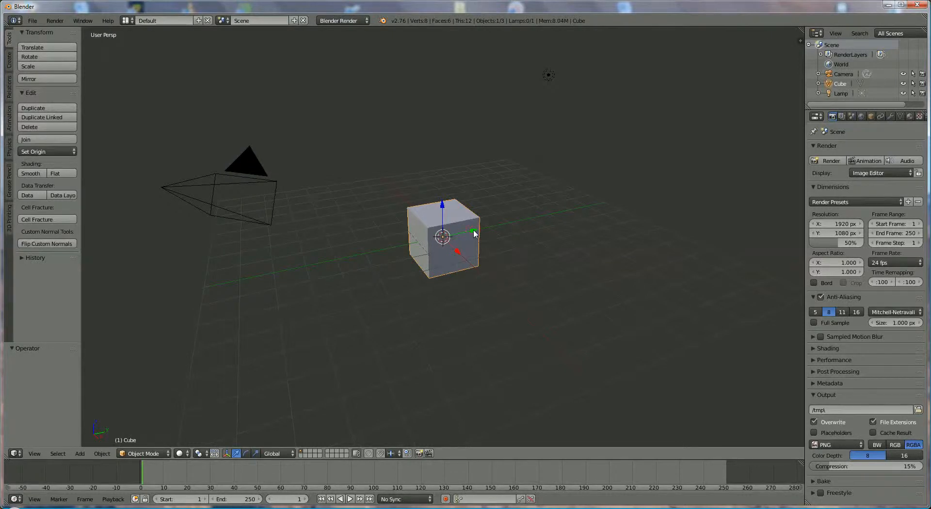
pyautogui.moveTo(474, 233); pyautogui.dragTo(447, 251)
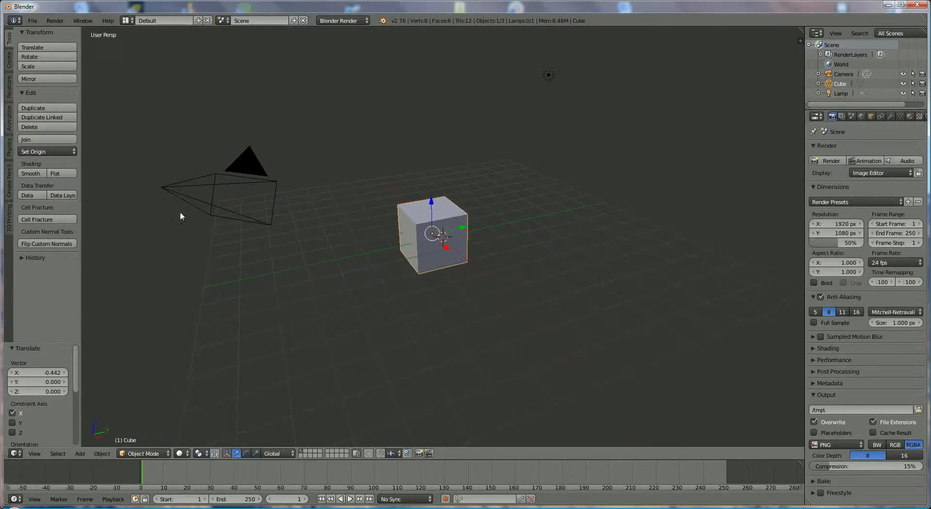
# Step: Lower the existing lamp about 3.87 along the Z axis so it sits near the cube's height
pyautogui.rightClick(552, 77)
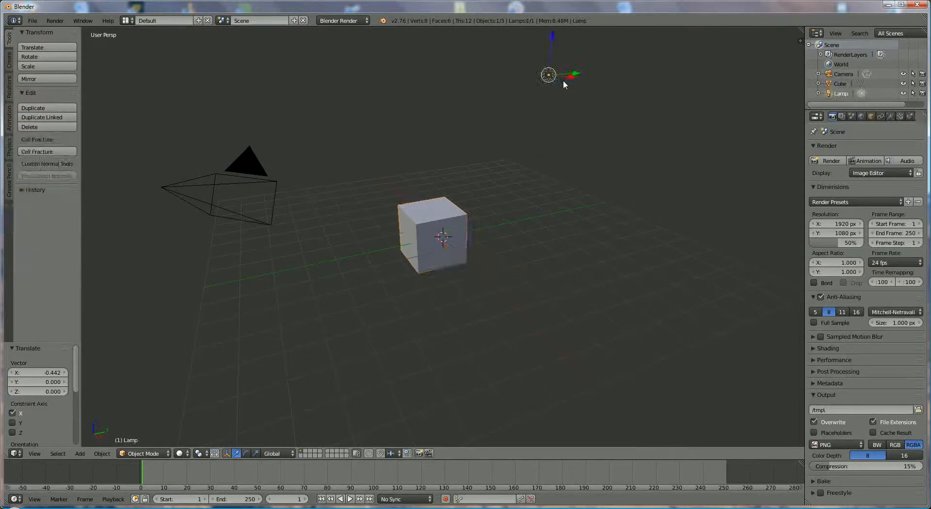
pyautogui.press('g')
pyautogui.press('x')
pyautogui.moveTo(589, 94); pyautogui.dragTo(584, 90)
pyautogui.moveTo(579, 48); pyautogui.dragTo(549, 215)
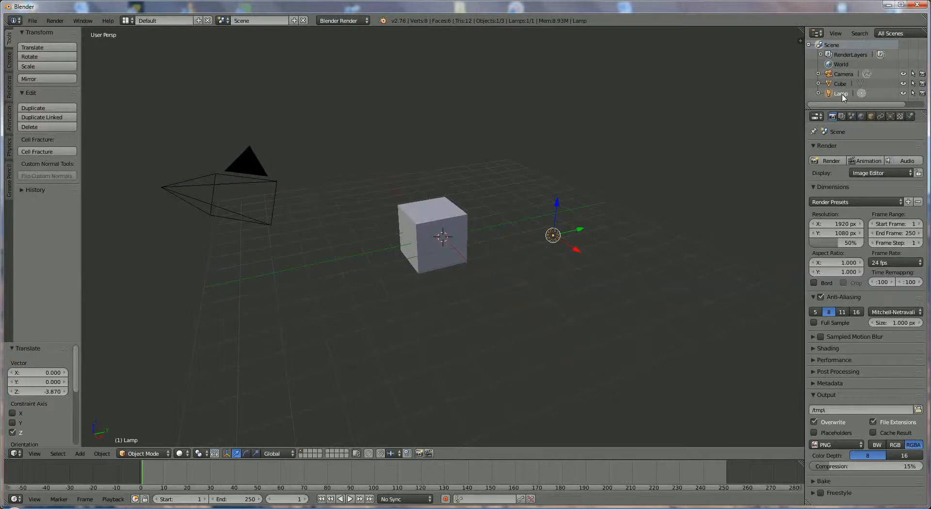
# Step: Rename the lamp object as tl-lamp
pyautogui.doubleClick(842, 95)
pyautogui.press('BackSpace')
pyautogui.write('tl.lamp')
pyautogui.press('Return')
# Step: Reposition tl-lamp along the Y, Z and X axes so it sits opposite one side face of the cube
pyautogui.moveTo(580, 230); pyautogui.dragTo(507, 242)
pyautogui.moveTo(551, 237); pyautogui.dragTo(568, 221, button='middle')
pyautogui.moveTo(537, 157); pyautogui.dragTo(534, 212)
pyautogui.moveTo(560, 261); pyautogui.dragTo(553, 258)
# Step: Render the scene to check tl-lamp's light on the cube, and return to the 3D view
pyautogui.click(833, 161)
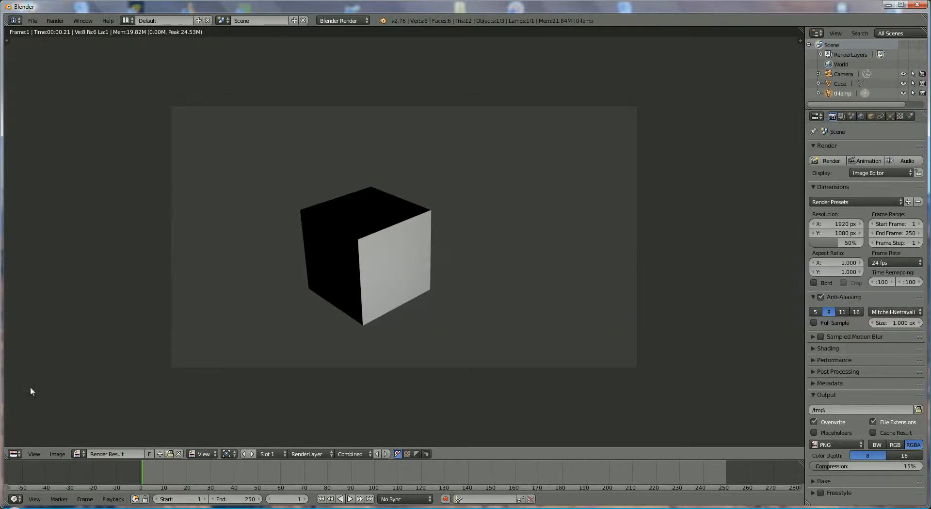
pyautogui.click(14, 454)
pyautogui.click(23, 442)
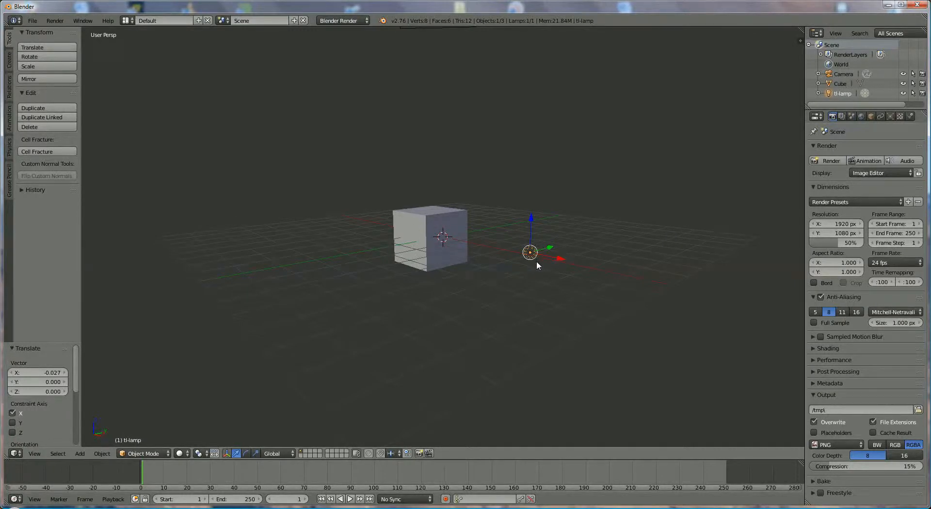
# Step: Add a point lamp to the scene
pyautogui.click(81, 453)
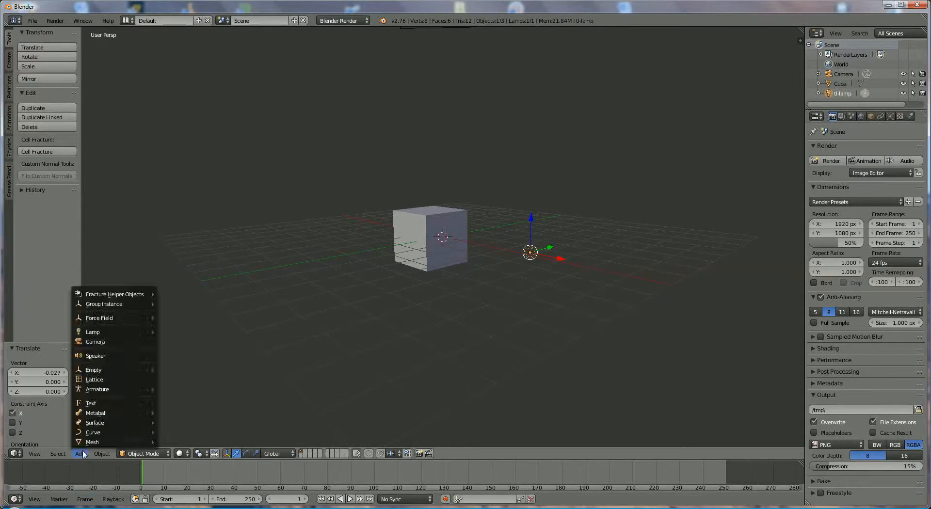
pyautogui.moveTo(131, 333)
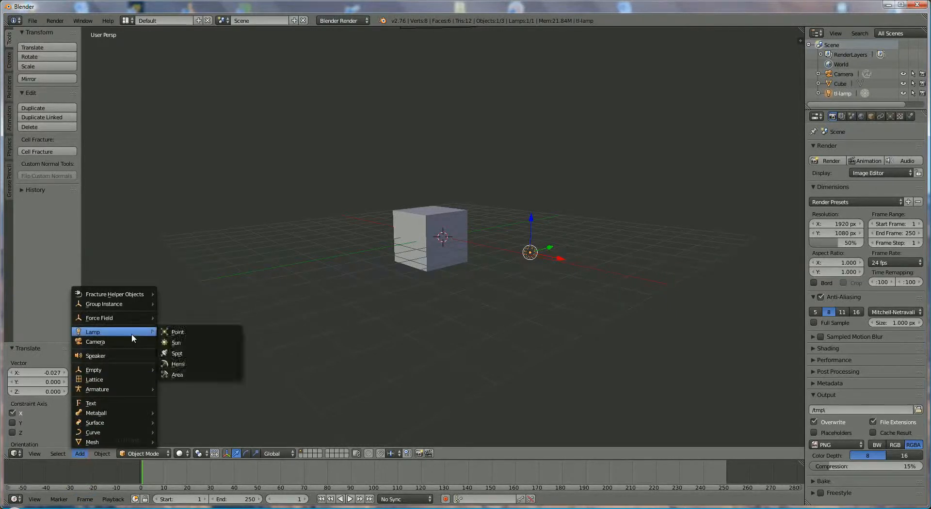
pyautogui.click(173, 334)
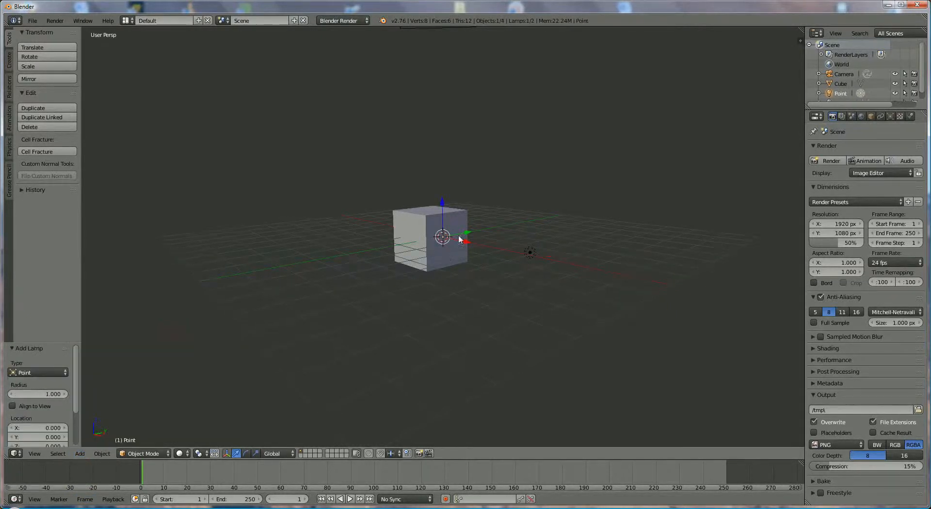
# Step: Move the new point lamp out of the cube along Y by about -3.56 and a further -0.56, adjusting its X position slightly
pyautogui.moveTo(430, 262); pyautogui.dragTo(450, 228, button='middle')
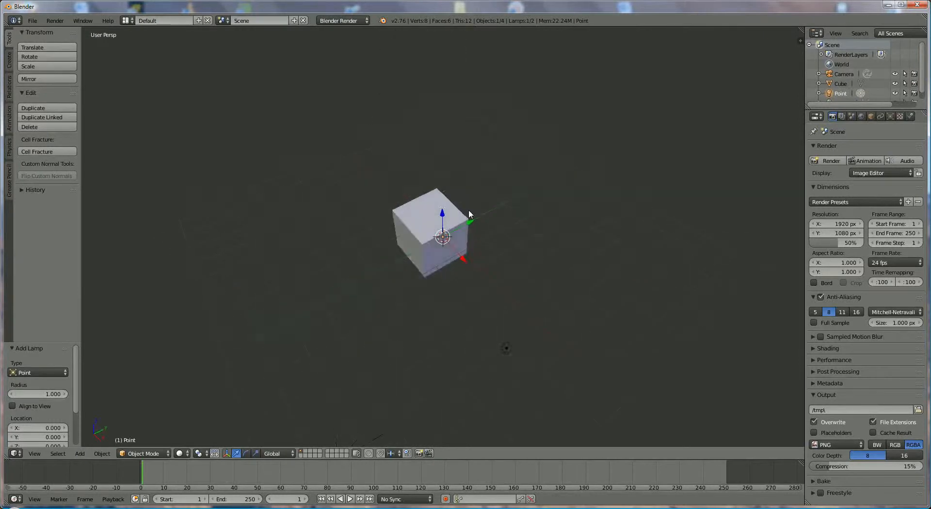
pyautogui.moveTo(473, 225); pyautogui.dragTo(389, 271)
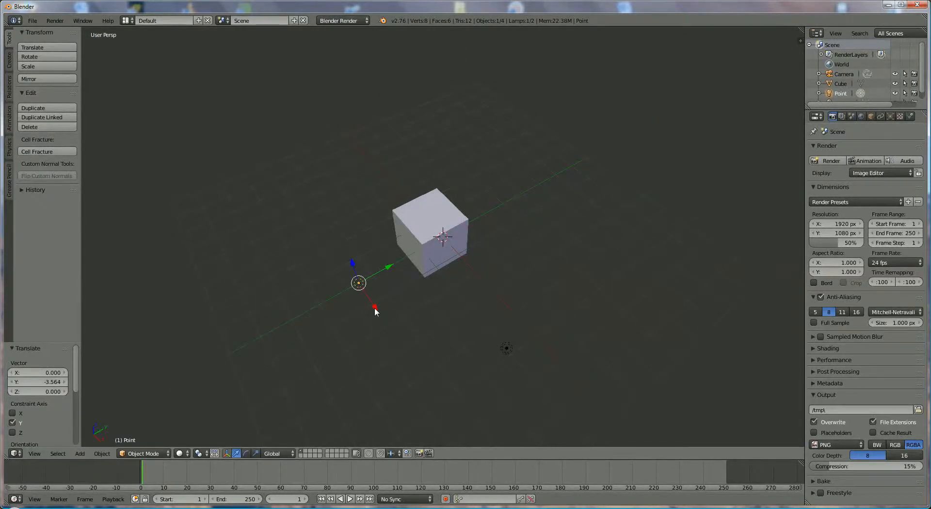
pyautogui.moveTo(375, 310); pyautogui.dragTo(369, 299)
pyautogui.moveTo(380, 314); pyautogui.dragTo(376, 245, button='middle')
pyautogui.moveTo(377, 243); pyautogui.dragTo(359, 246)
pyautogui.moveTo(399, 294); pyautogui.dragTo(431, 311, button='middle')
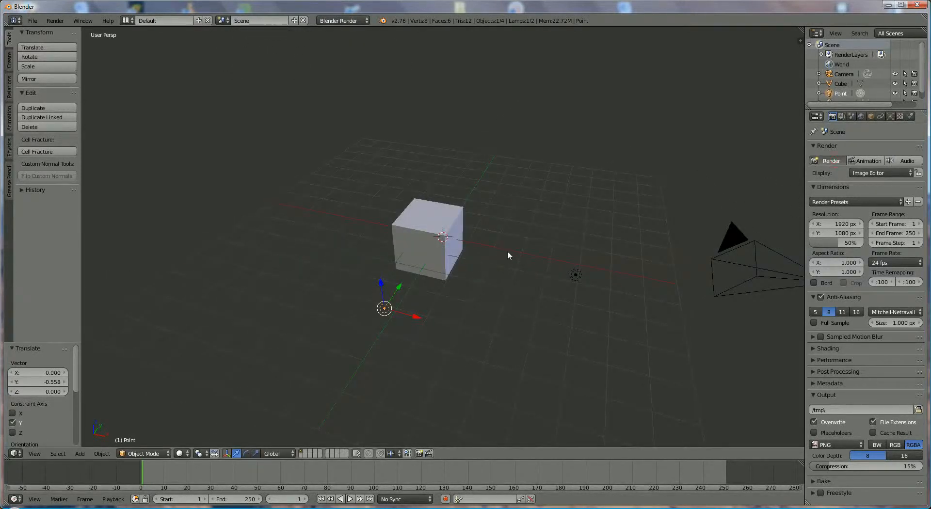
# Step: Render the cube lit by both lamps, and return to the 3D view
pyautogui.press('F12')
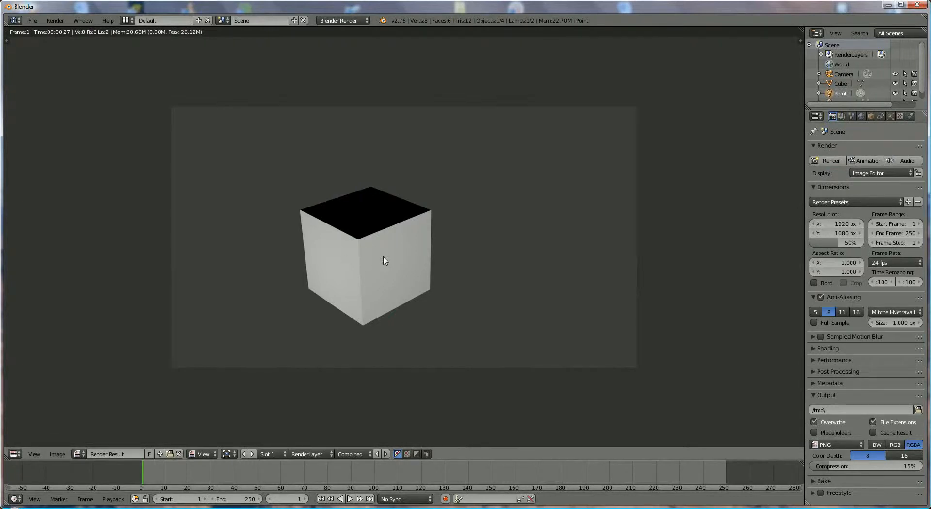
pyautogui.click(15, 454)
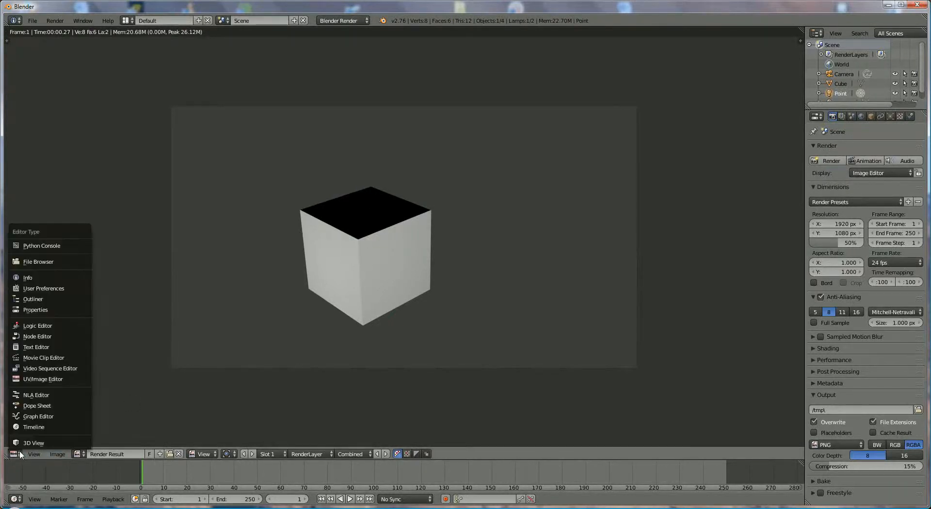
pyautogui.click(25, 443)
# Step: Duplicate the point lamp and place the copy above the cube, offset about -0.28, 4.07, 2.32 in X, Y, Z
pyautogui.moveTo(615, 226); pyautogui.dragTo(431, 210, button='middle')
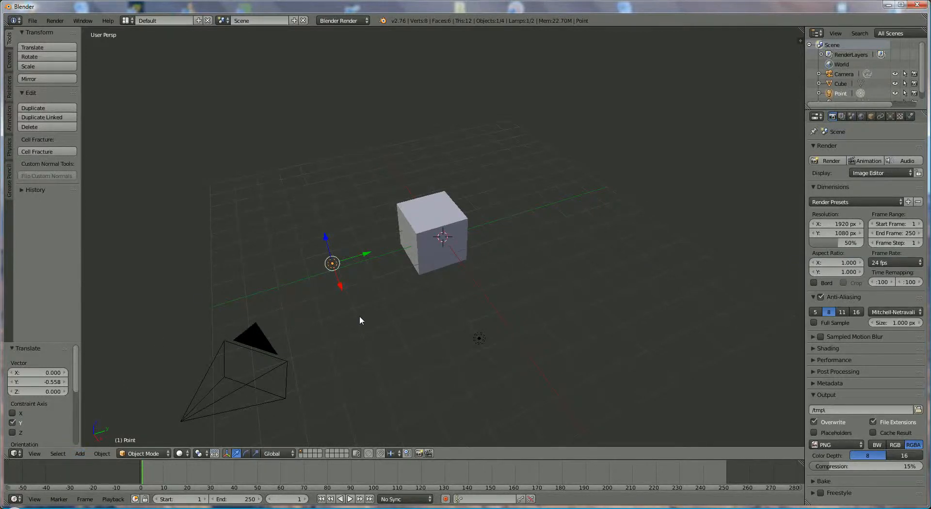
pyautogui.hotkey('shift', 'd')
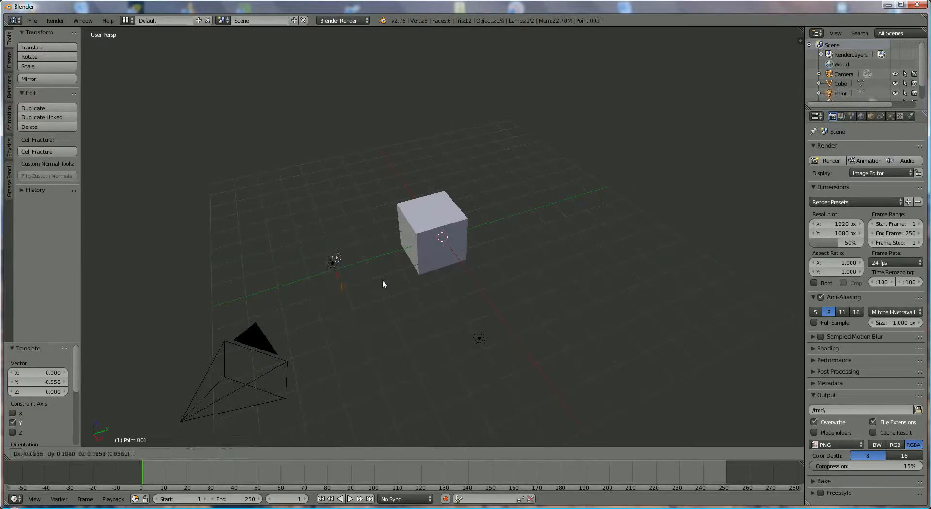
pyautogui.click(457, 227)
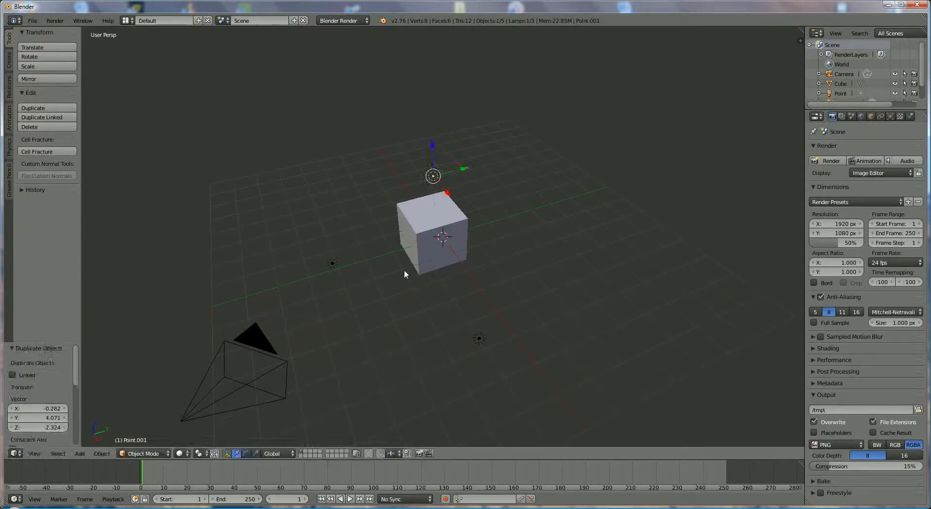
# Step: Render the cube with the extra lamp above it, and return to the 3D view
pyautogui.click(839, 159)
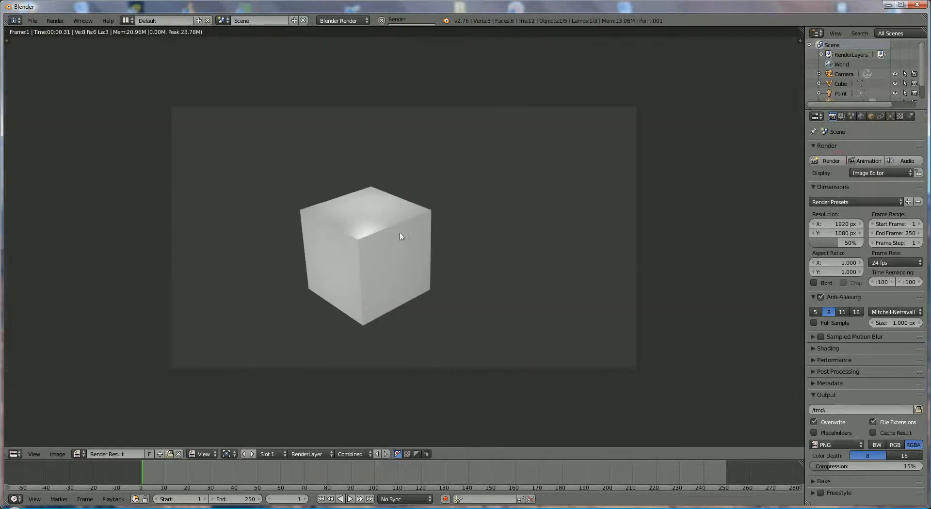
pyautogui.click(13, 453)
pyautogui.click(24, 441)
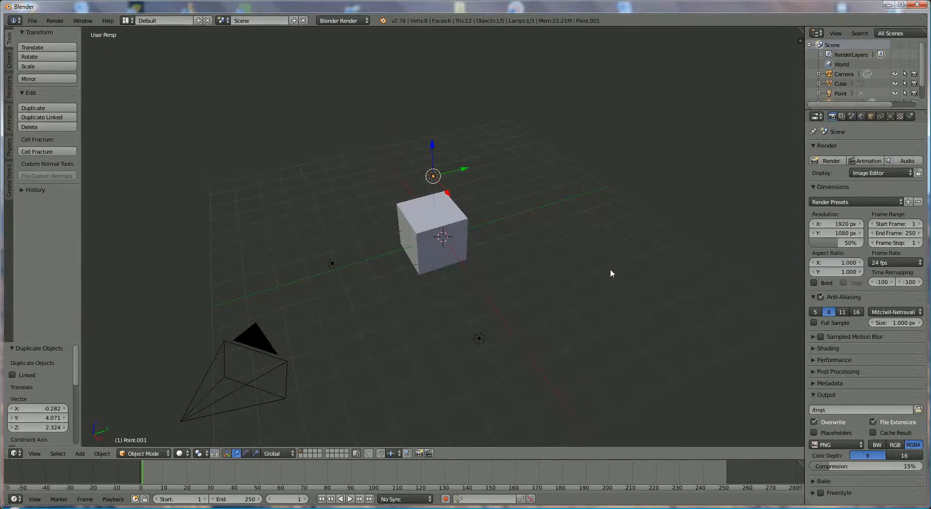
# Step: Delete the duplicated lamp above the cube
pyautogui.press('x')
pyautogui.click(596, 271)
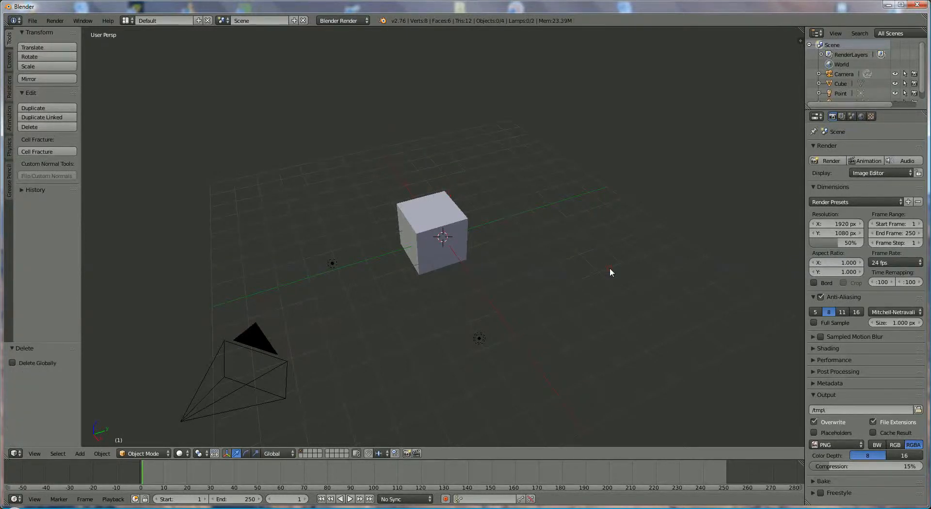
# Step: Select both remaining lamps and raise them together about 1.94 along the Z axis
pyautogui.moveTo(414, 242); pyautogui.dragTo(473, 266, button='middle')
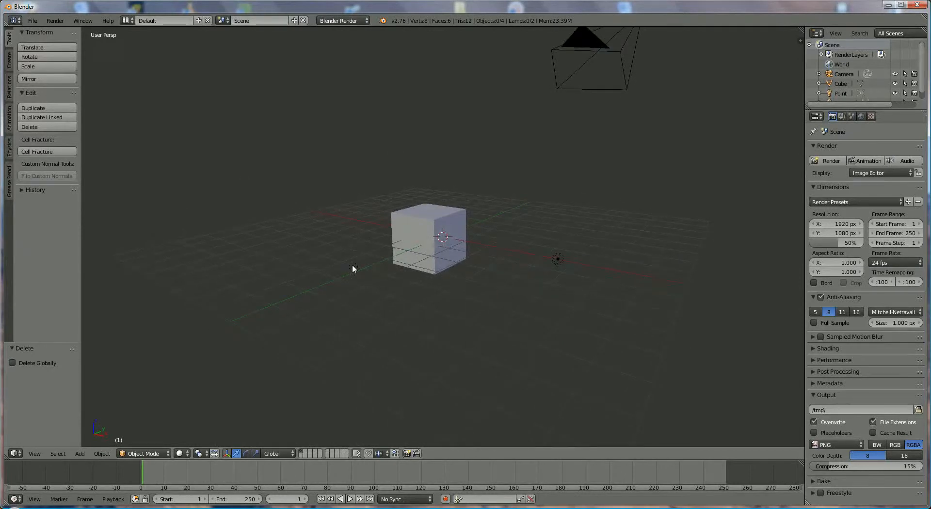
pyautogui.rightClick(353, 267)
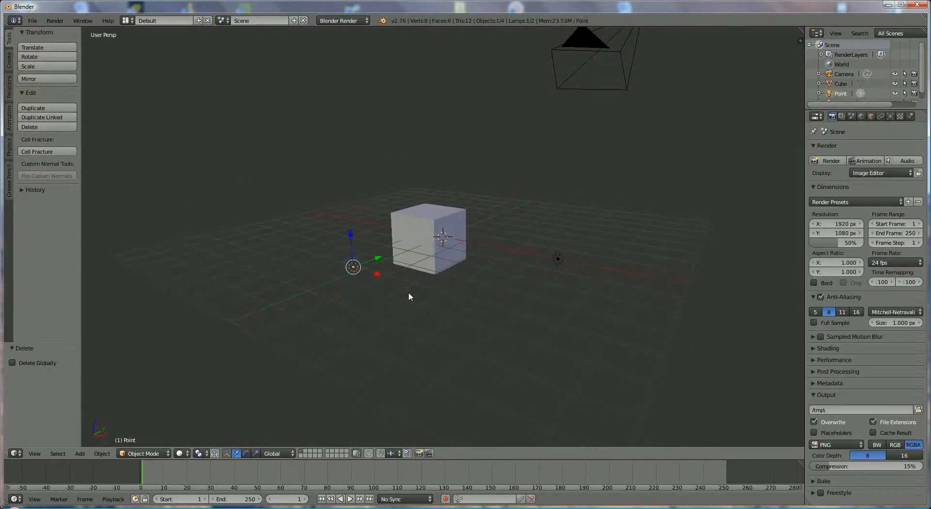
pyautogui.keyDown('shift'); pyautogui.rightClick(558, 260); pyautogui.keyUp('shift')
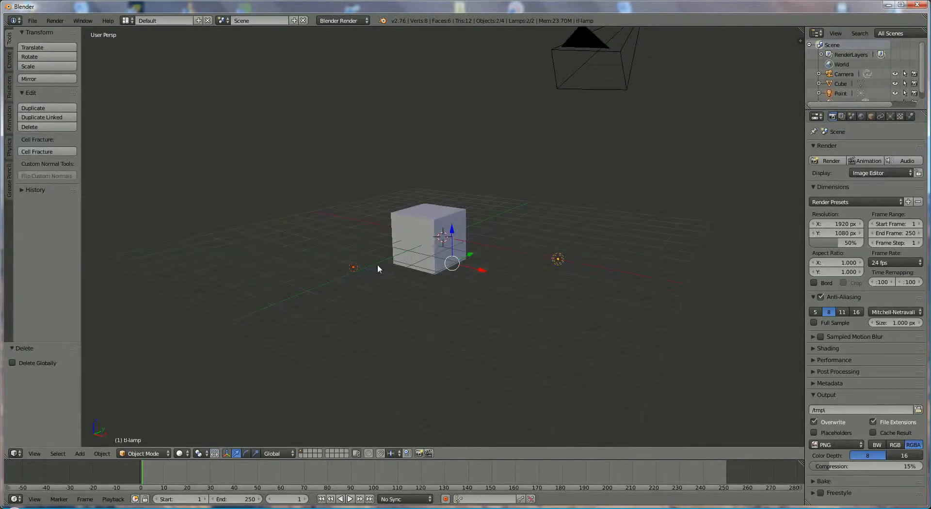
pyautogui.press('g')
pyautogui.press('z')
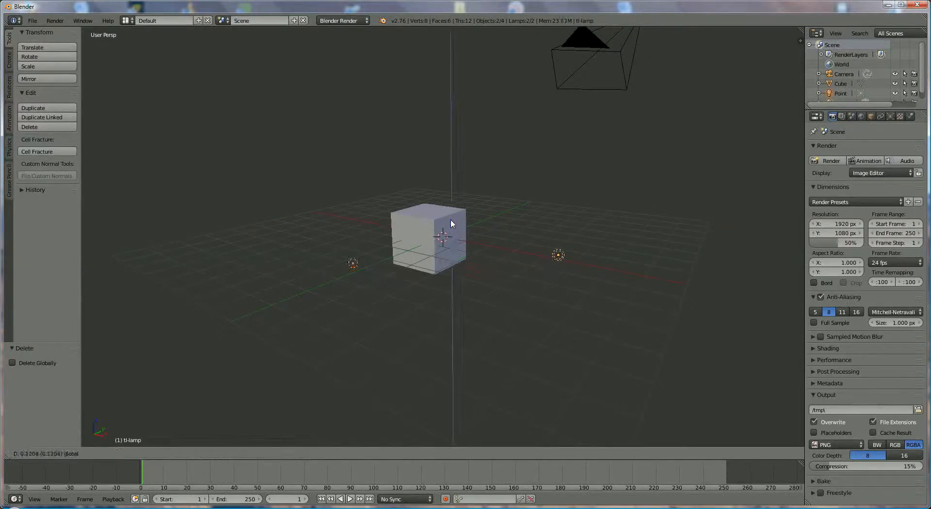
pyautogui.click(439, 164)
# Step: Check the raised lamps' placement, render how they light the cube's top and sides, and return to the 3D view
pyautogui.moveTo(444, 267); pyautogui.dragTo(378, 217, button='middle')
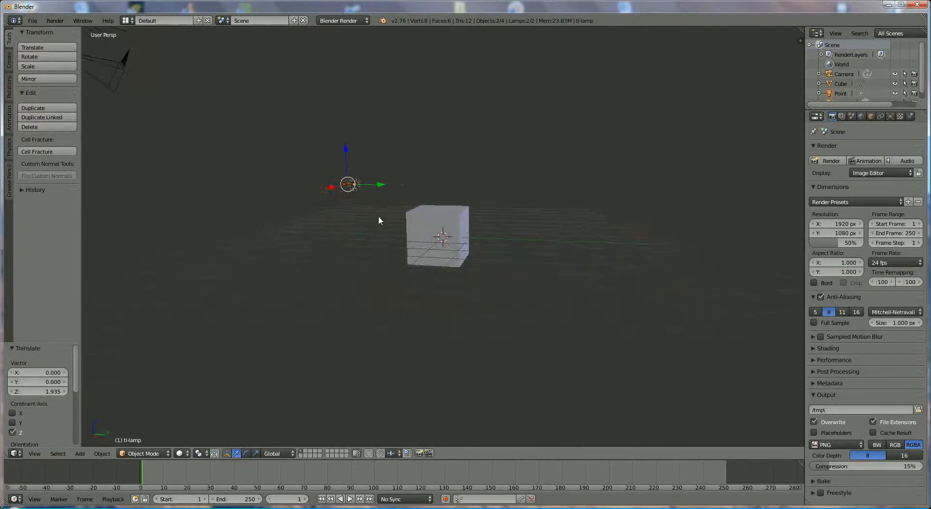
pyautogui.moveTo(417, 262); pyautogui.dragTo(455, 241, button='middle')
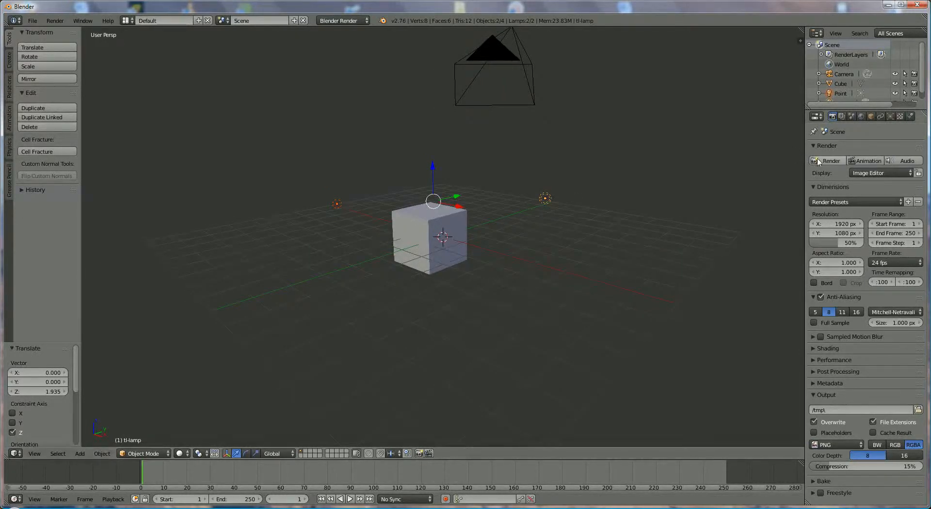
pyautogui.press('F12')
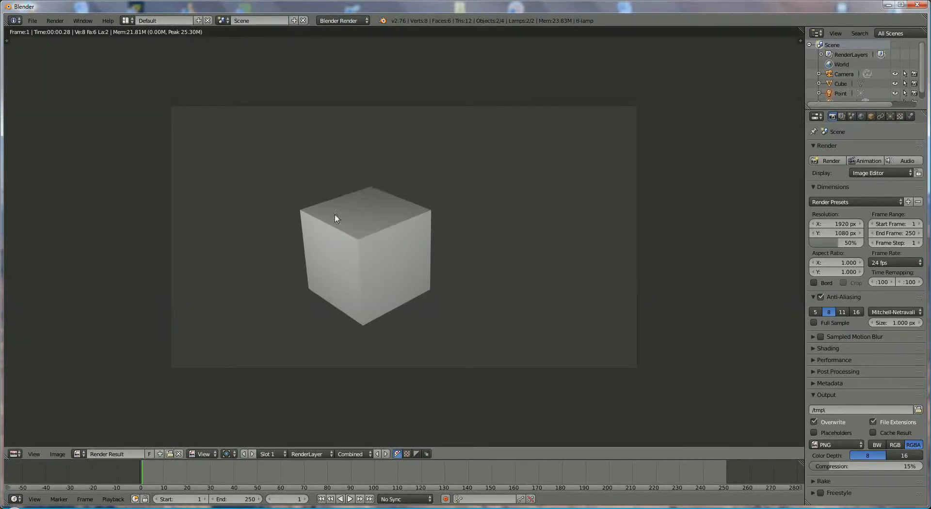
pyautogui.click(20, 454)
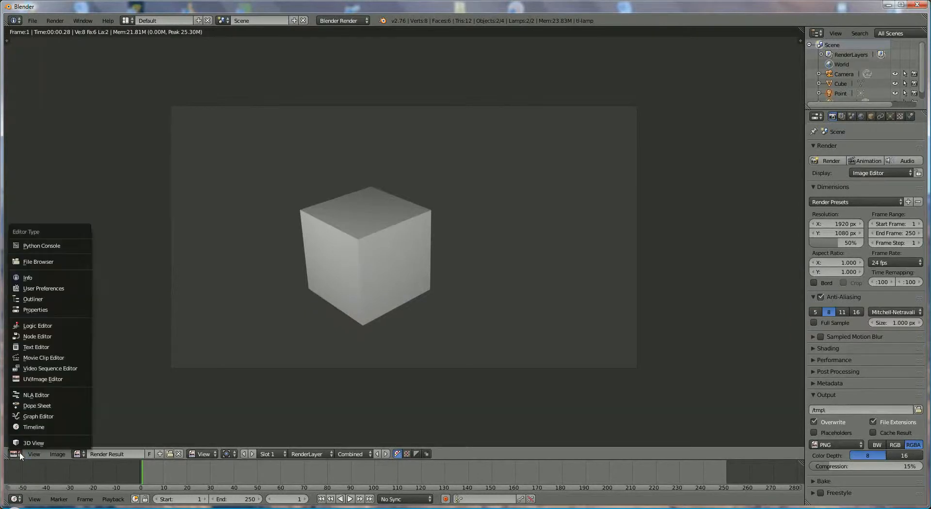
pyautogui.click(30, 442)
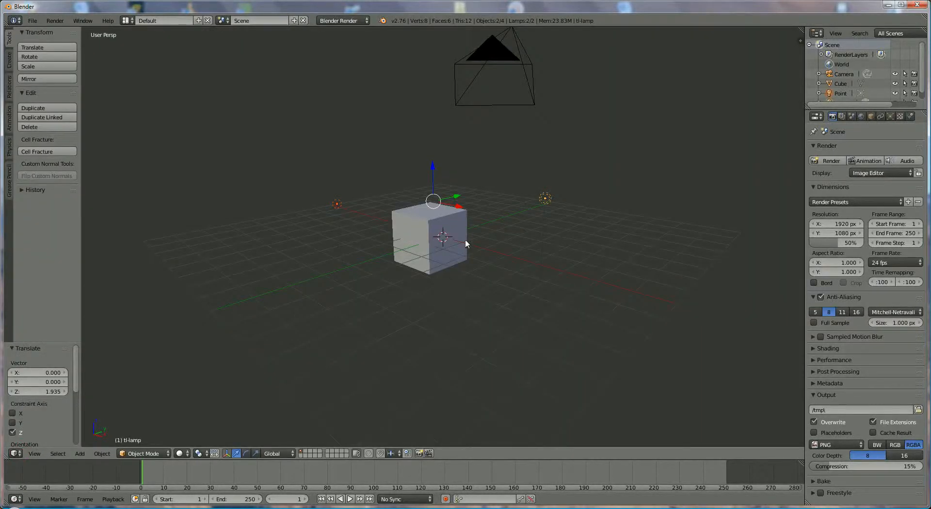
# Step: Move the point lamp about -0.32 along the Y axis, away from the cube
pyautogui.moveTo(405, 221); pyautogui.dragTo(378, 254, button='middle')
pyautogui.rightClick(329, 233)
pyautogui.press('g')
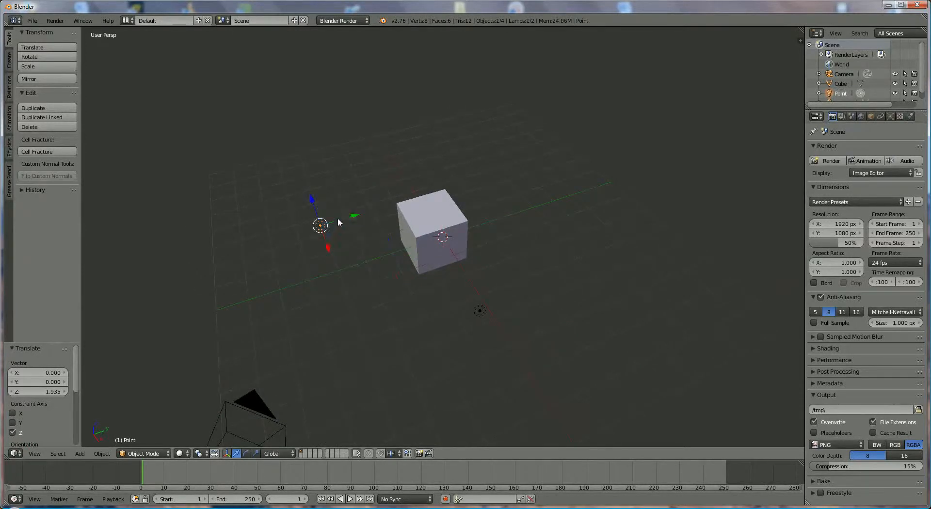
pyautogui.press('y')
pyautogui.click(332, 222)
# Step: Move tl-lamp about -0.36 along the X axis, closer to the cube
pyautogui.rightClick(479, 311)
pyautogui.press('g')
pyautogui.press('x')
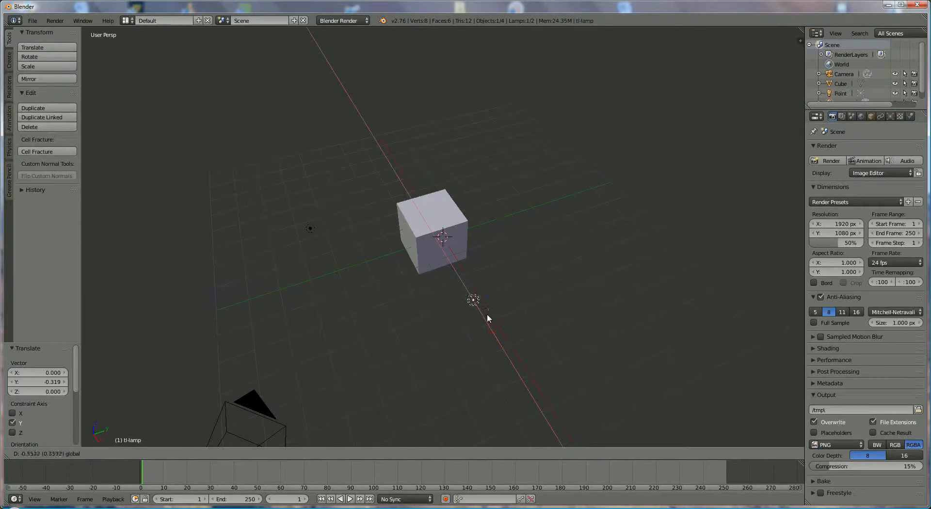
pyautogui.click(487, 313)
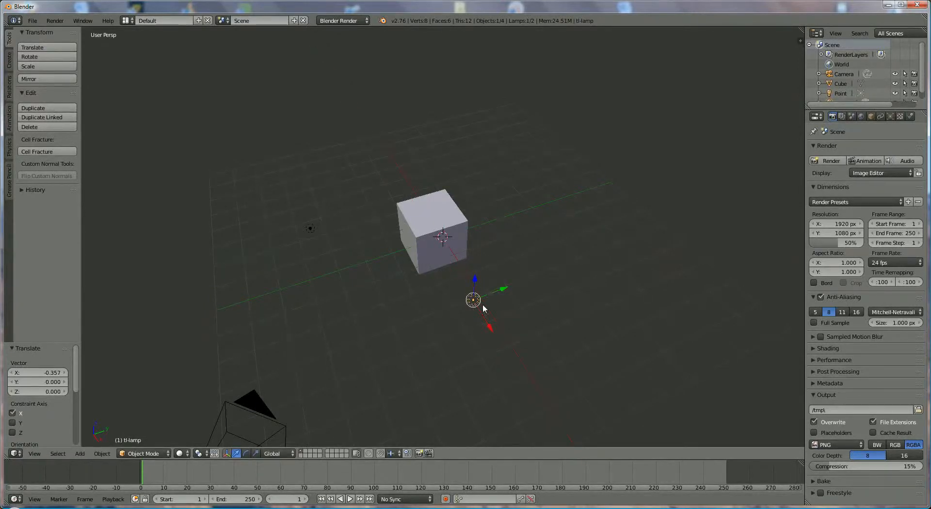
# Step: Select both lamps and shift them together about 0.35 along the Y axis
pyautogui.rightClick(309, 230)
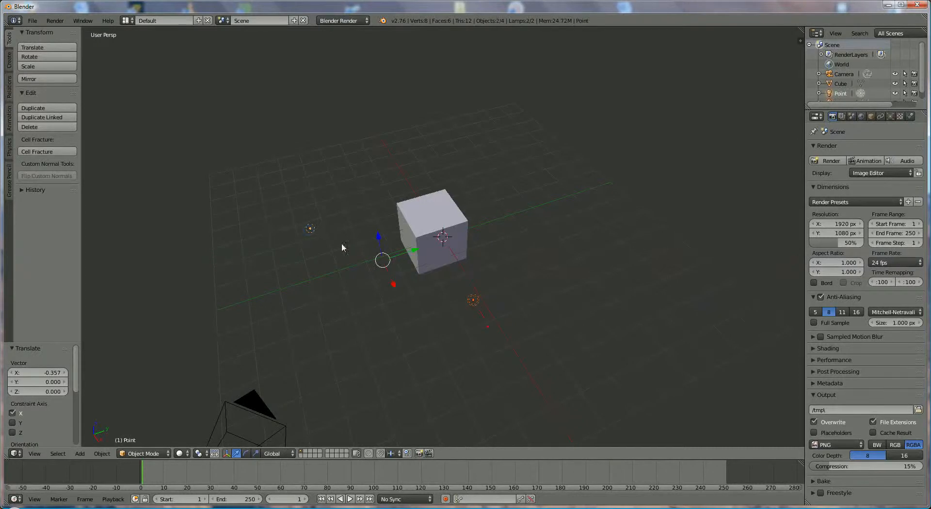
pyautogui.press('g')
pyautogui.press('y')
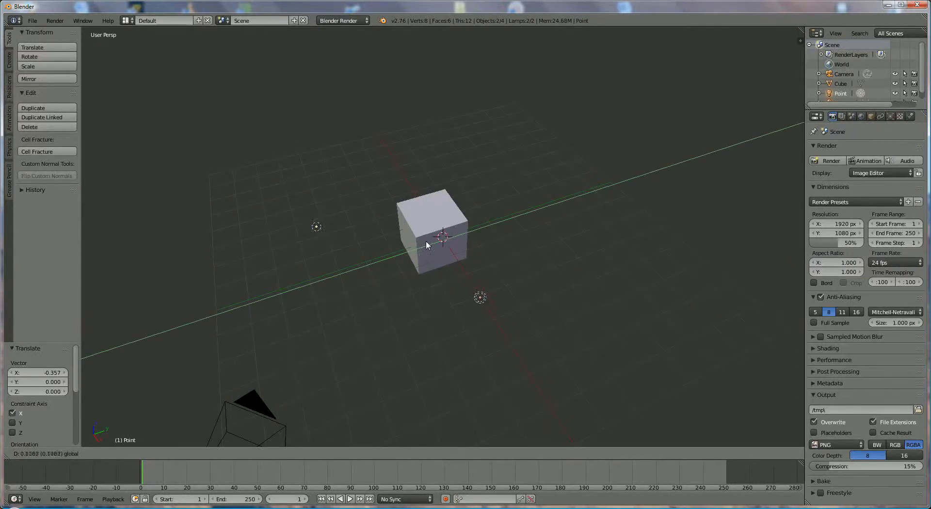
pyautogui.click(430, 240)
pyautogui.moveTo(407, 277); pyautogui.dragTo(441, 238, button='middle')
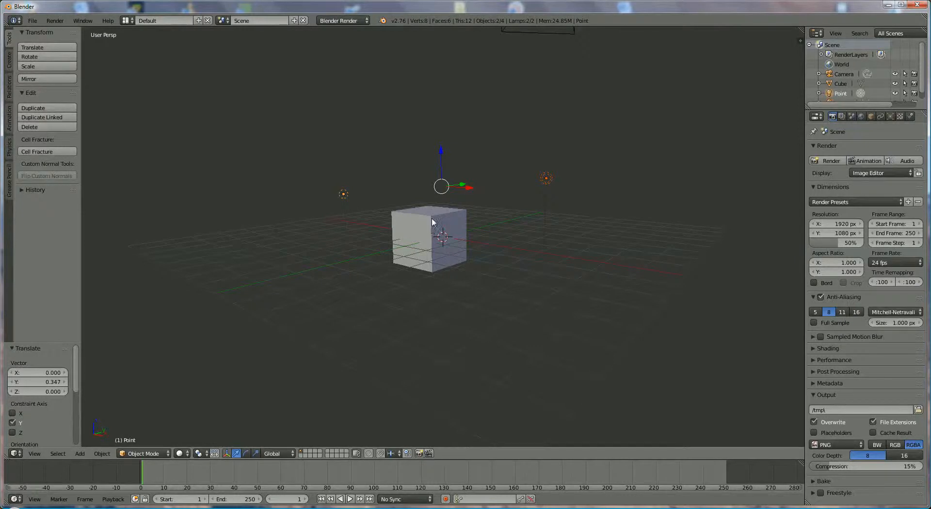
# Step: Select the cube and rename its material as blue
pyautogui.moveTo(435, 218)
pyautogui.mouseDown(button='middle')
pyautogui.moveTo(399, 234)
pyautogui.moveTo(443, 228)
pyautogui.mouseUp(button='middle')
pyautogui.rightClick(443, 219)
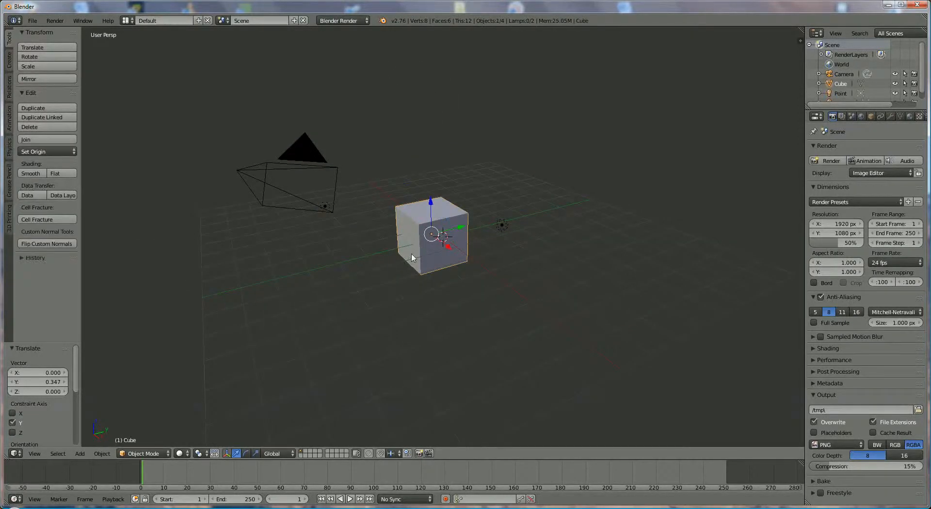
pyautogui.moveTo(410, 257); pyautogui.dragTo(406, 281, button='middle')
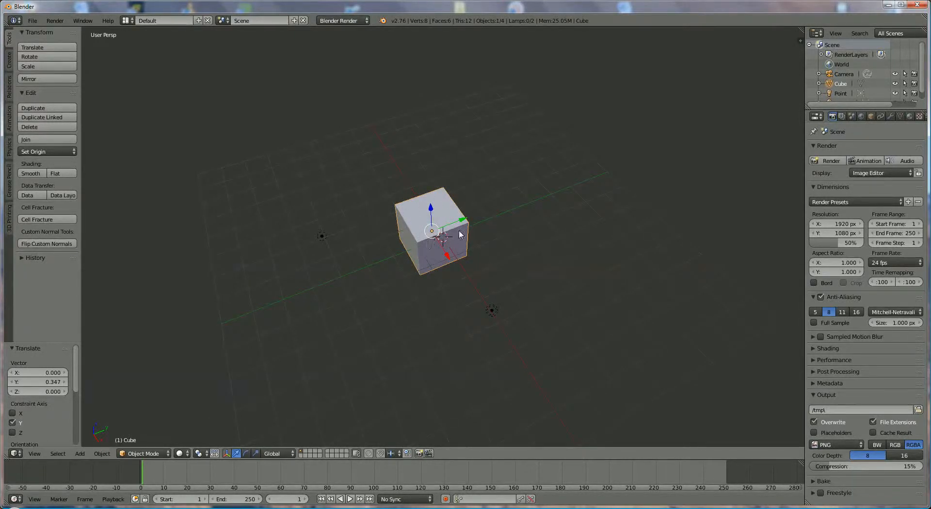
pyautogui.click(910, 119)
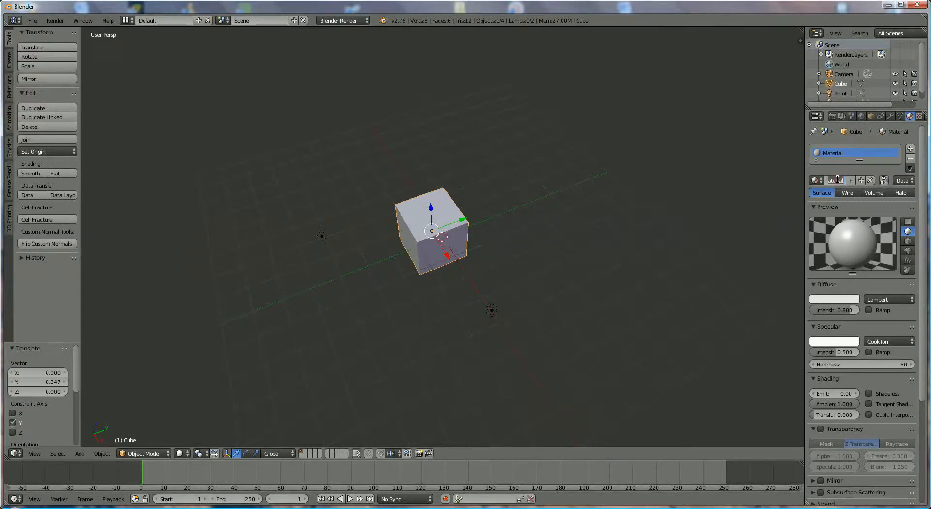
pyautogui.press('BackSpace')
pyautogui.press('Return')
# Step: Set the blue material's diffuse colour to bright cyan-blue (R 0.007, G 0.835, B 1.000) and its diffuse intensity to 1.000
pyautogui.click(831, 301)
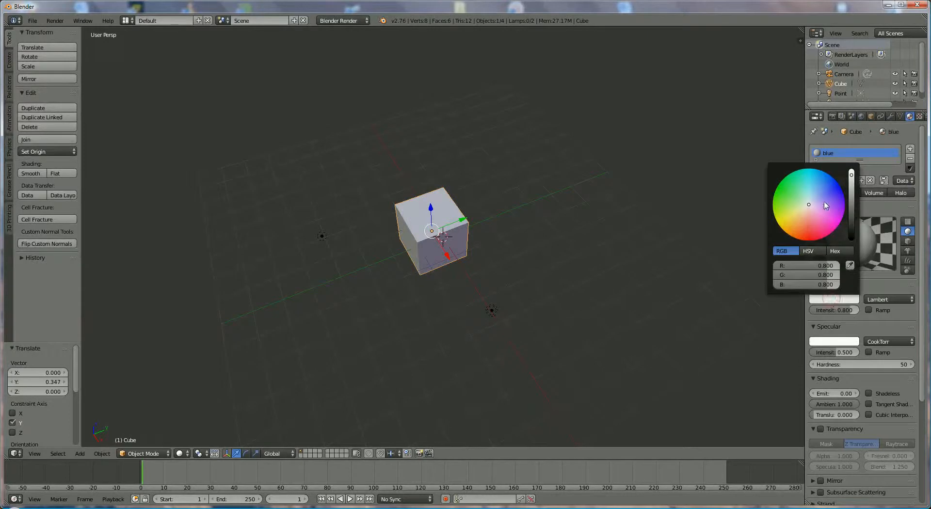
pyautogui.click(812, 172)
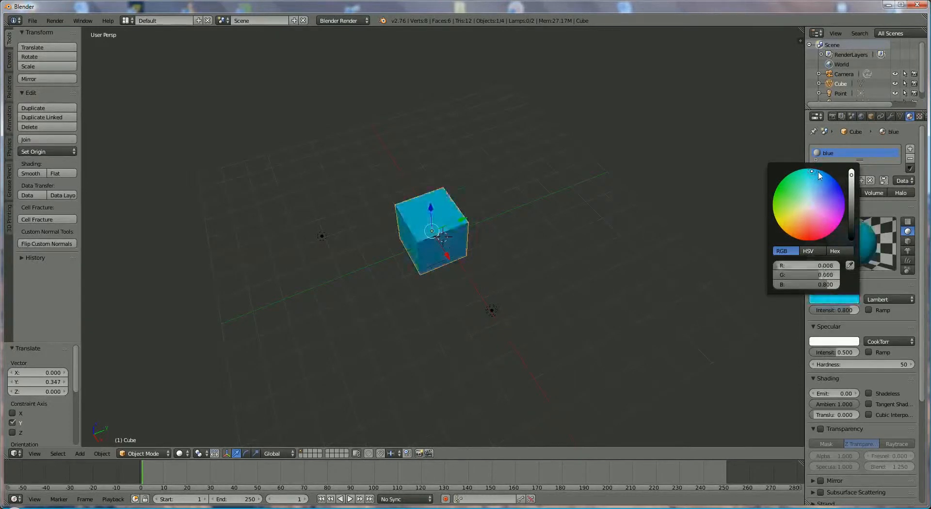
pyautogui.click(851, 171)
pyautogui.moveTo(852, 172)
pyautogui.mouseDown()
pyautogui.moveTo(848, 248)
pyautogui.moveTo(845, 173)
pyautogui.mouseUp()
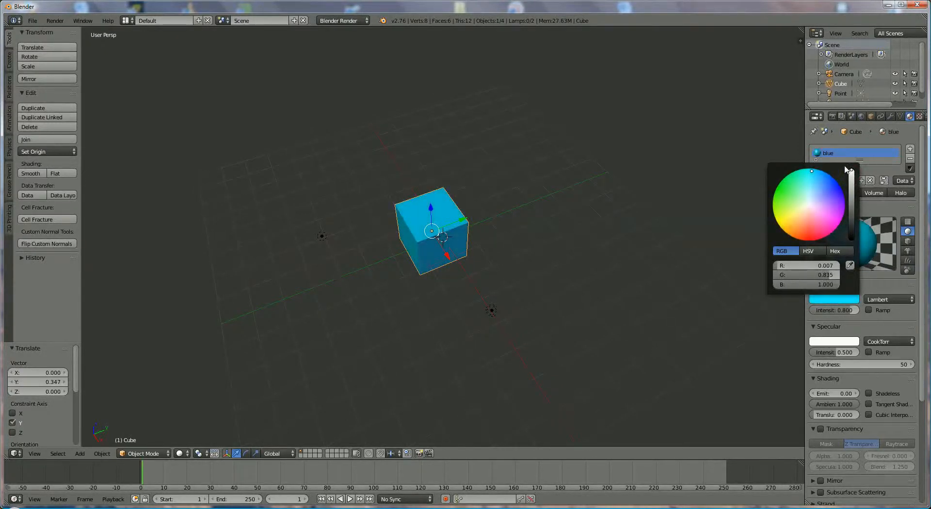
pyautogui.moveTo(851, 310); pyautogui.dragTo(891, 310)
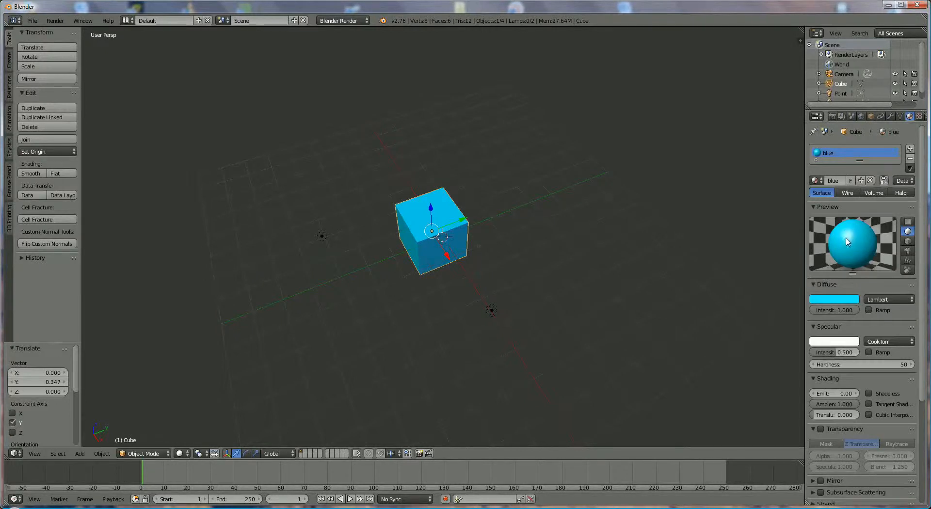
# Step: Try darkening the material's specular colour to 0.070 grey, and return it to white
pyautogui.click(830, 344)
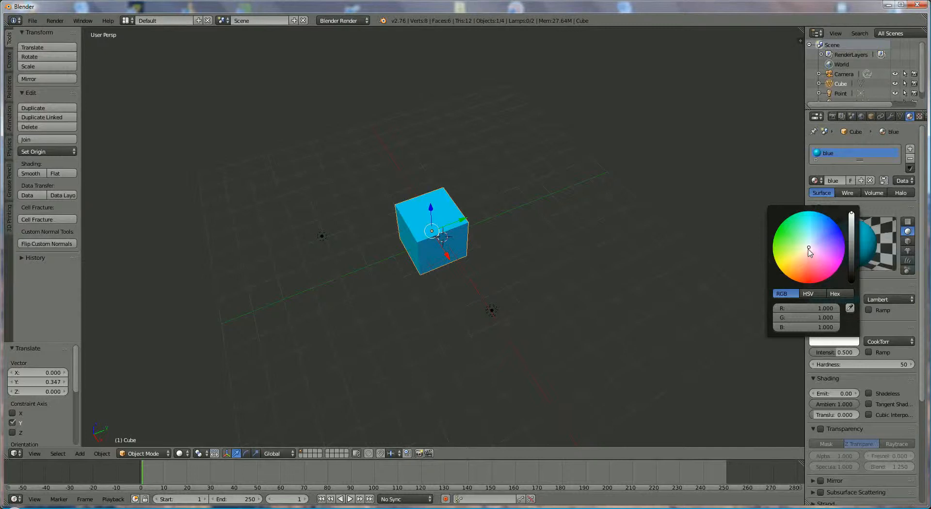
pyautogui.moveTo(851, 216); pyautogui.dragTo(853, 260)
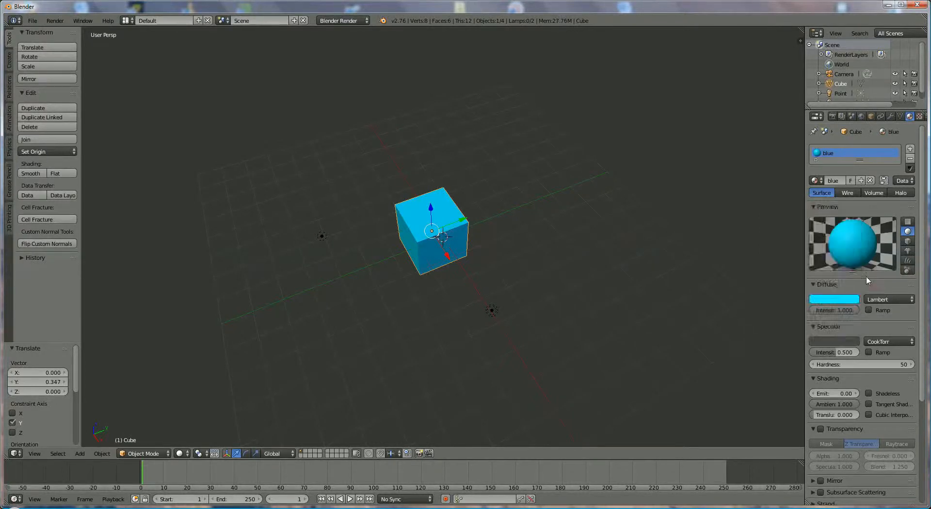
pyautogui.click(851, 341)
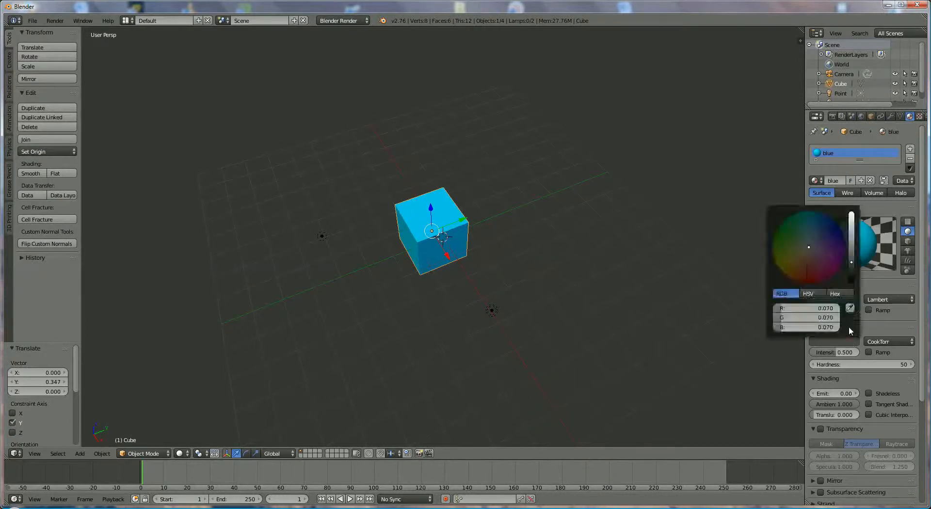
pyautogui.moveTo(852, 266); pyautogui.dragTo(853, 206)
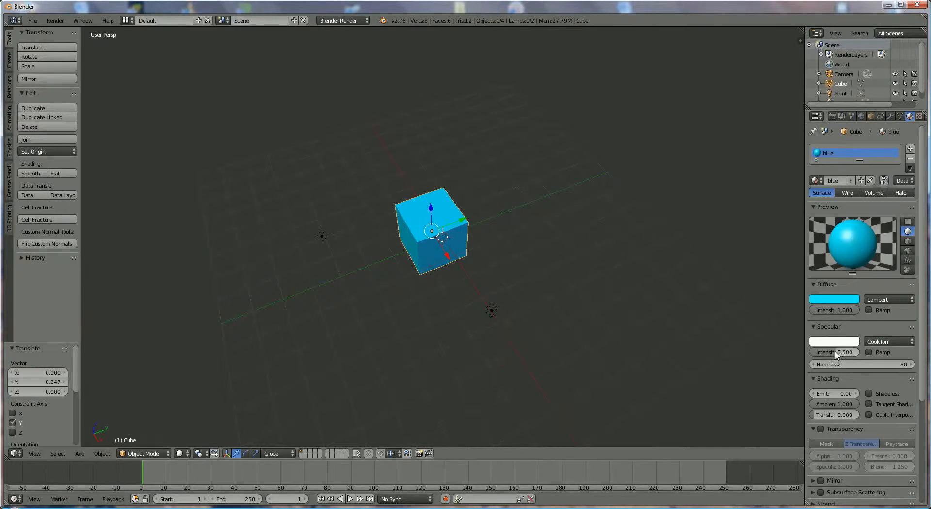
# Step: Set the specular intensity to 1.000 and try the specular hardness at 268 and 511
pyautogui.moveTo(835, 352); pyautogui.dragTo(881, 355)
pyautogui.click(861, 364)
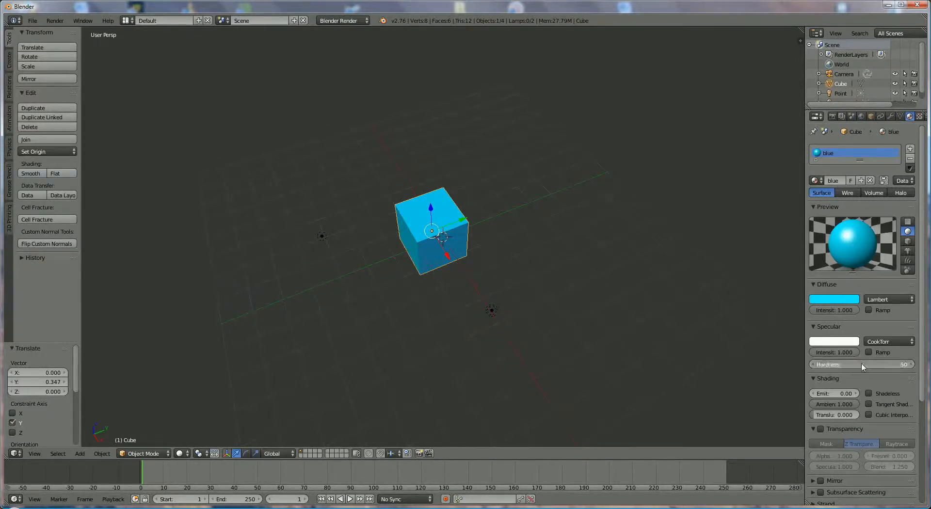
pyautogui.moveTo(862, 363); pyautogui.dragTo(50, 359)
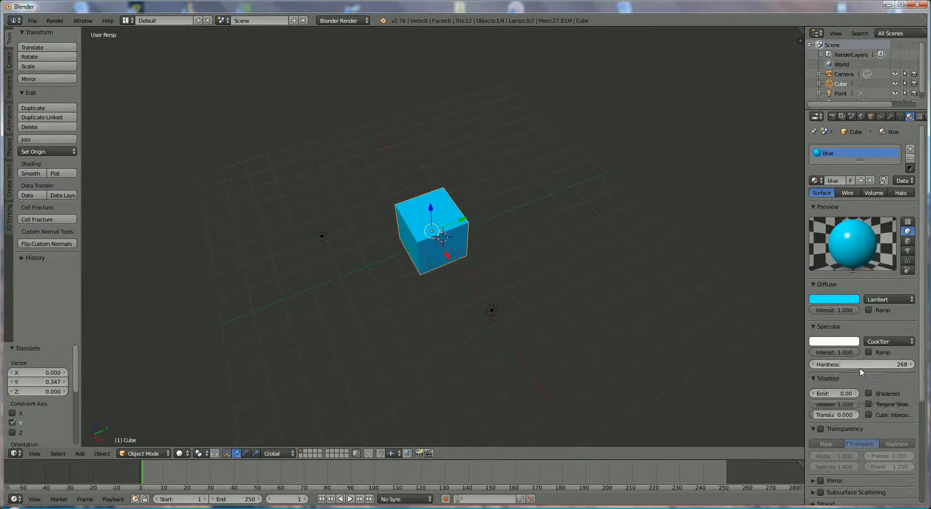
pyautogui.click(860, 368)
pyautogui.write('51')
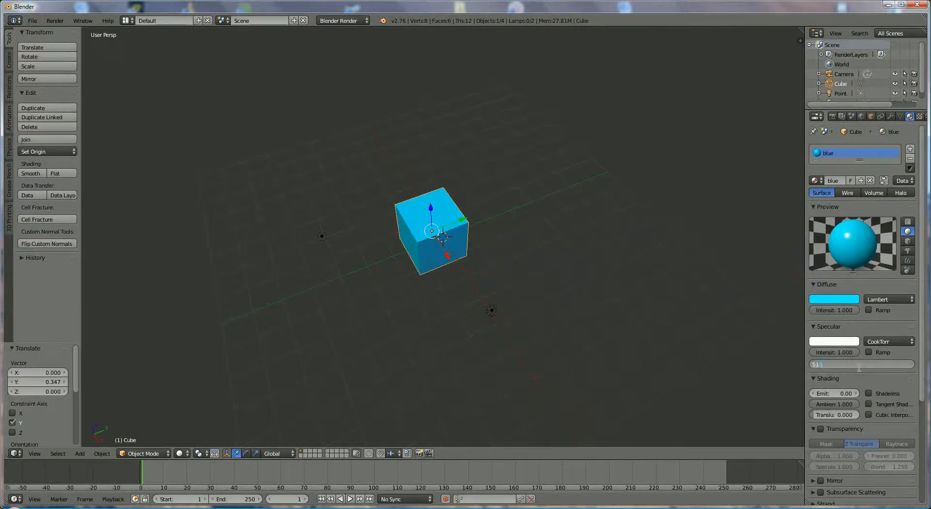
pyautogui.write('1')
pyautogui.press('Return')
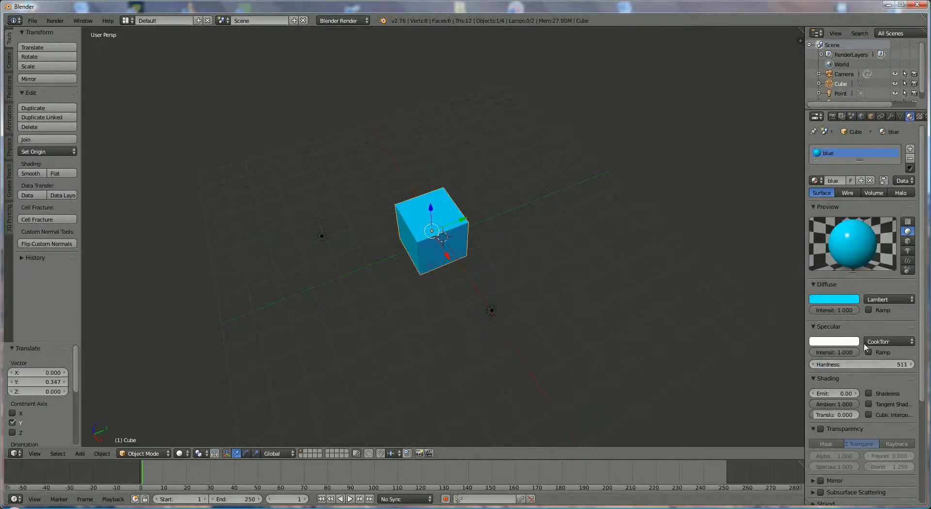
# Step: Lower the specular hardness to 1 to compare the highlight, and settle on a hardness of 45
pyautogui.moveTo(900, 364); pyautogui.dragTo(529, 401)
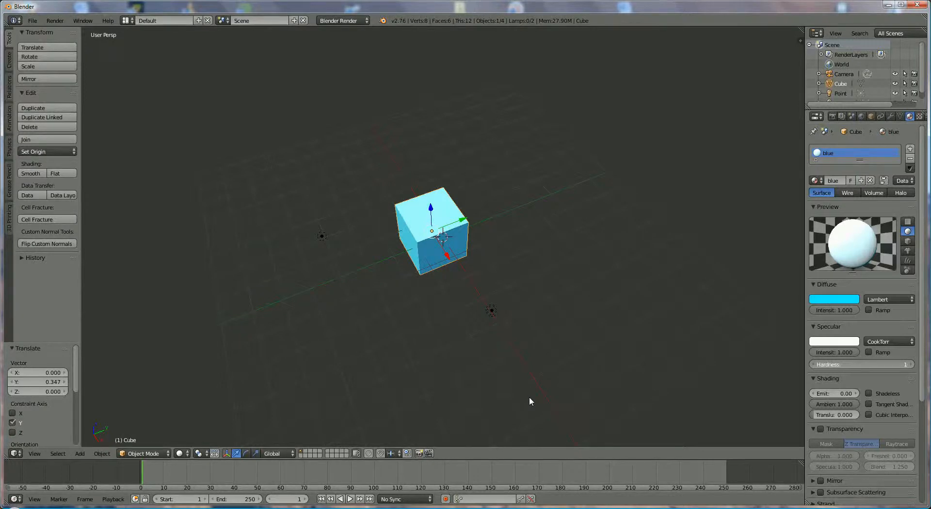
pyautogui.moveTo(530, 401); pyautogui.dragTo(557, 406)
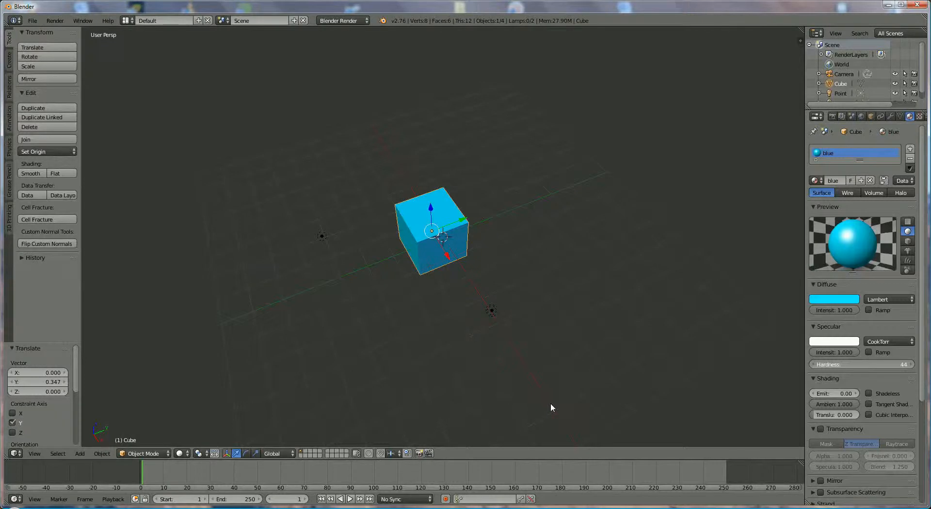
pyautogui.moveTo(551, 407); pyautogui.dragTo(552, 408)
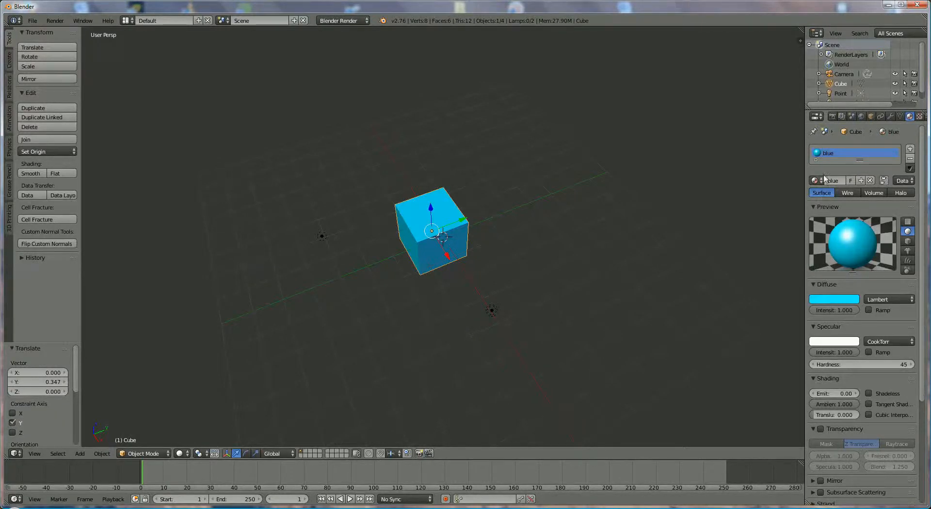
# Step: Render the scene to check the blue cube's shading, and return to the 3D view
pyautogui.click(831, 116)
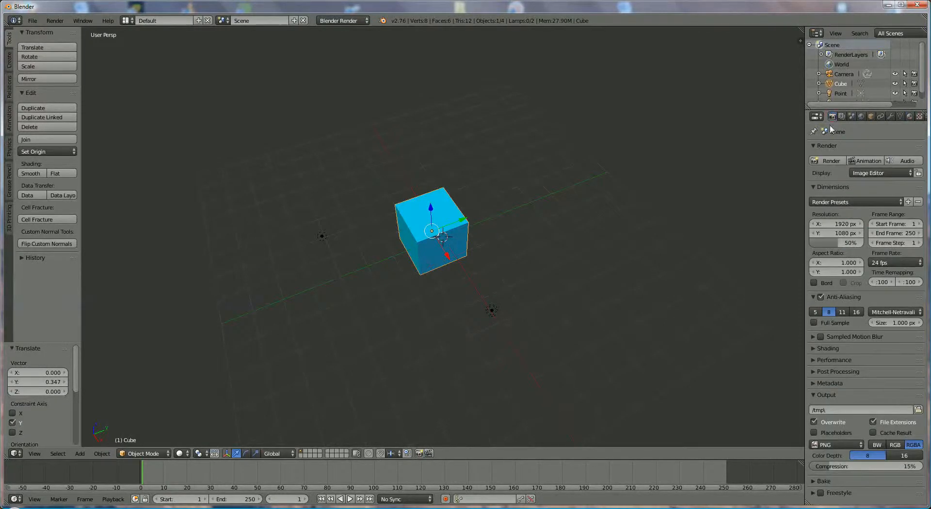
pyautogui.click(830, 161)
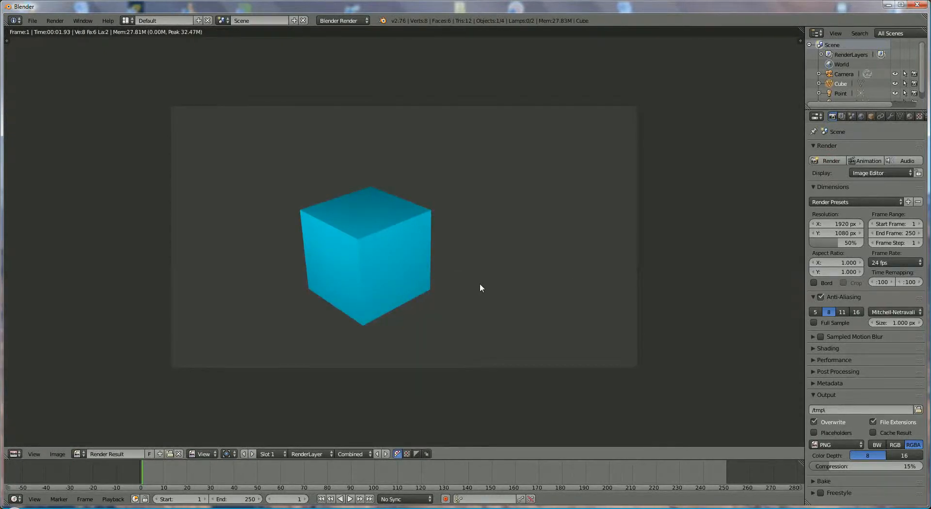
pyautogui.click(14, 454)
pyautogui.click(29, 440)
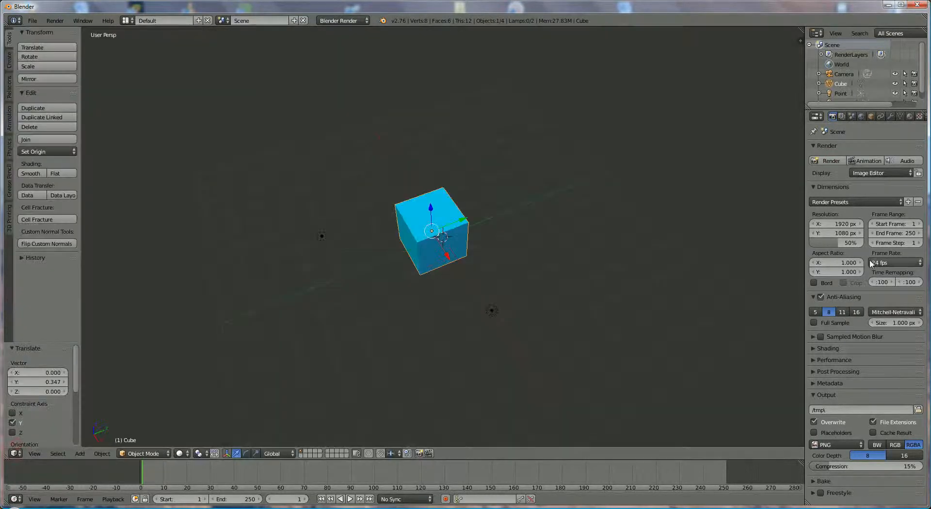
# Step: Compare the blue material on the flat, sphere, cube, monkey, hair and sky-sphere previews, ending on the plain sphere
pyautogui.click(909, 117)
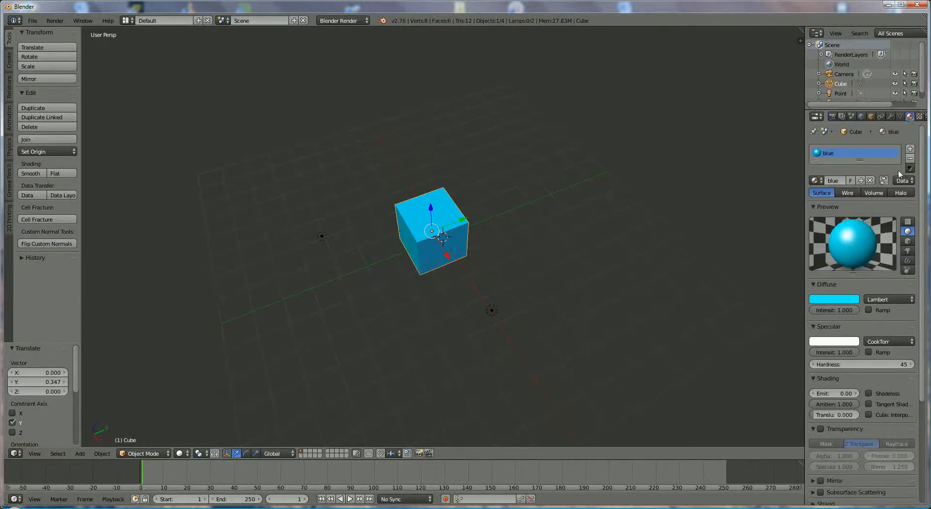
pyautogui.click(907, 222)
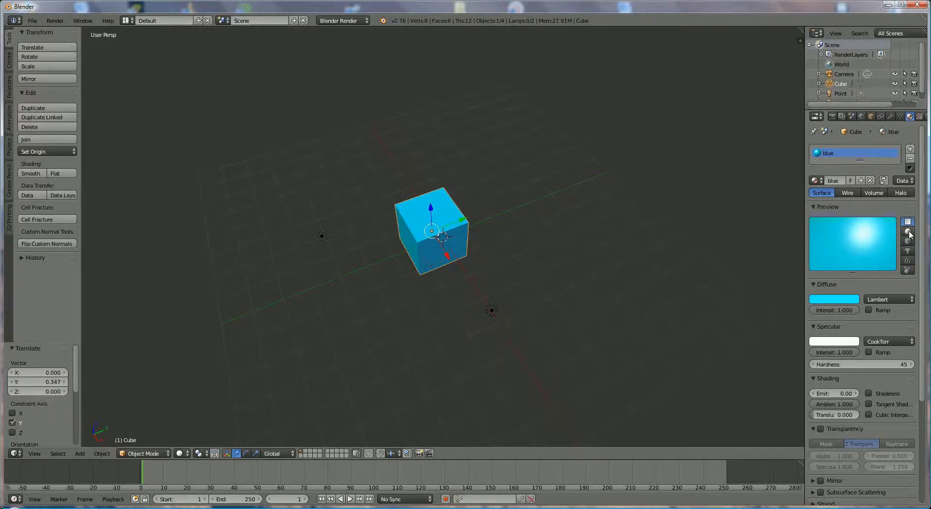
pyautogui.click(907, 231)
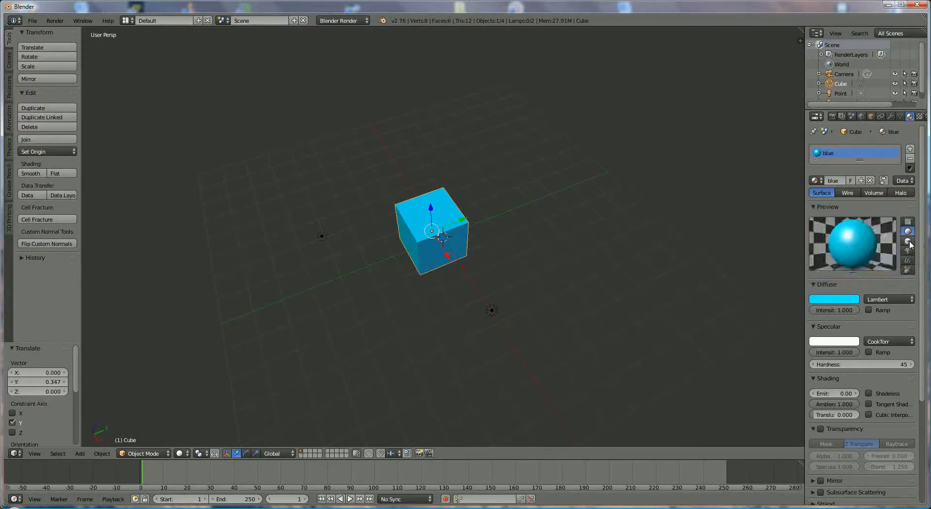
pyautogui.click(907, 241)
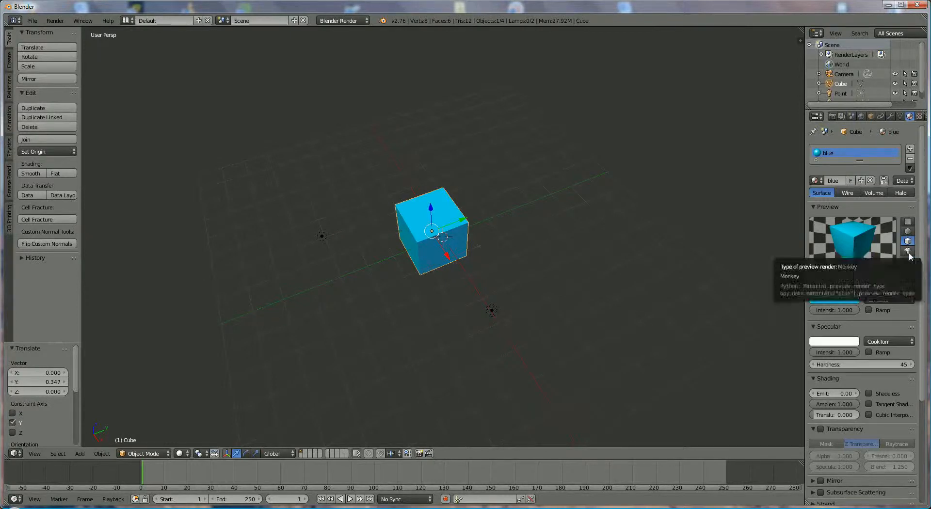
pyautogui.click(908, 252)
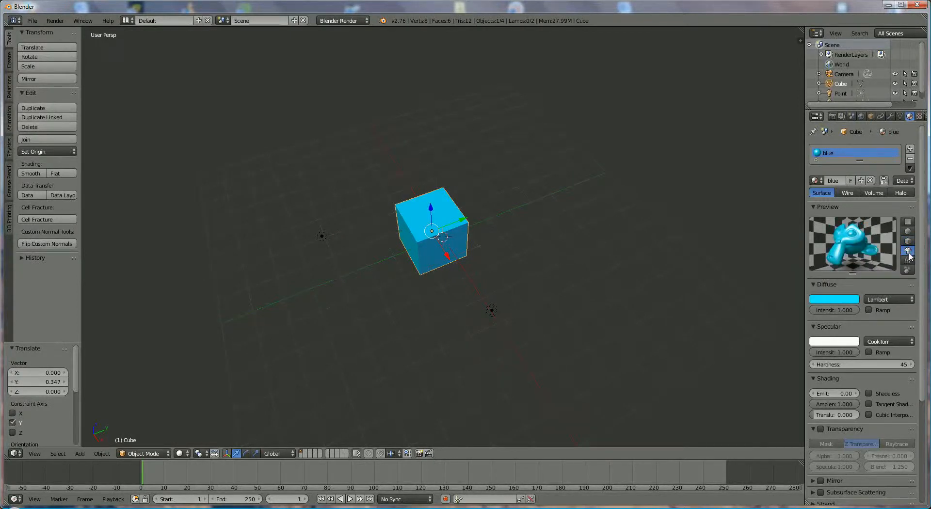
pyautogui.click(907, 261)
pyautogui.click(909, 270)
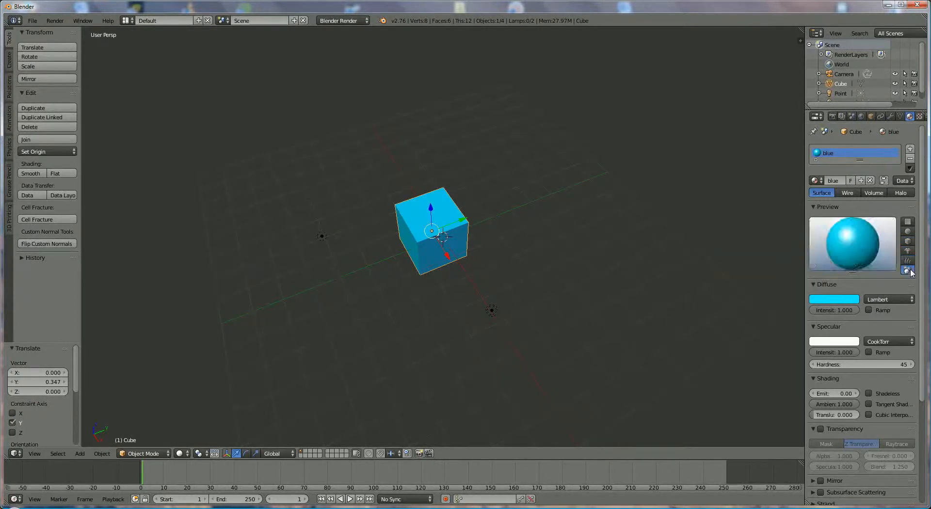
pyautogui.click(907, 232)
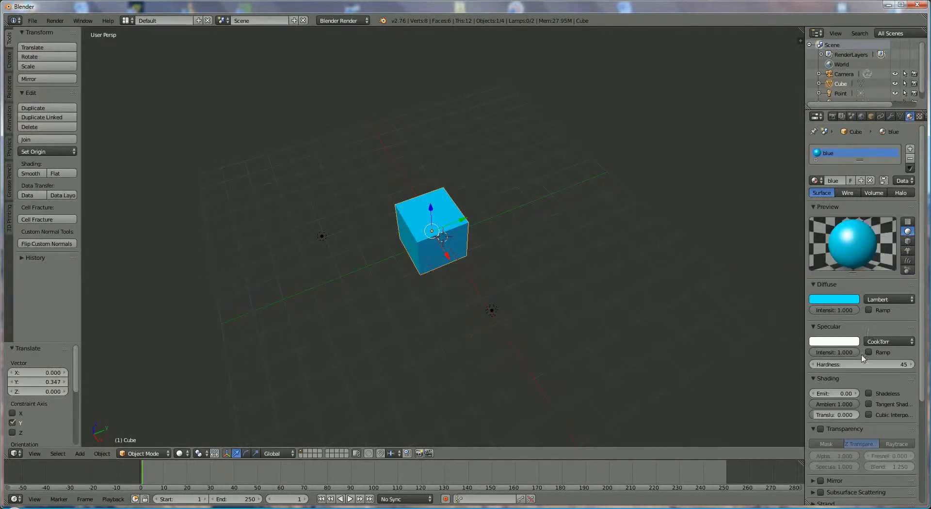
# Step: Turn the blue material's transparency on and back off
pyautogui.click(821, 428)
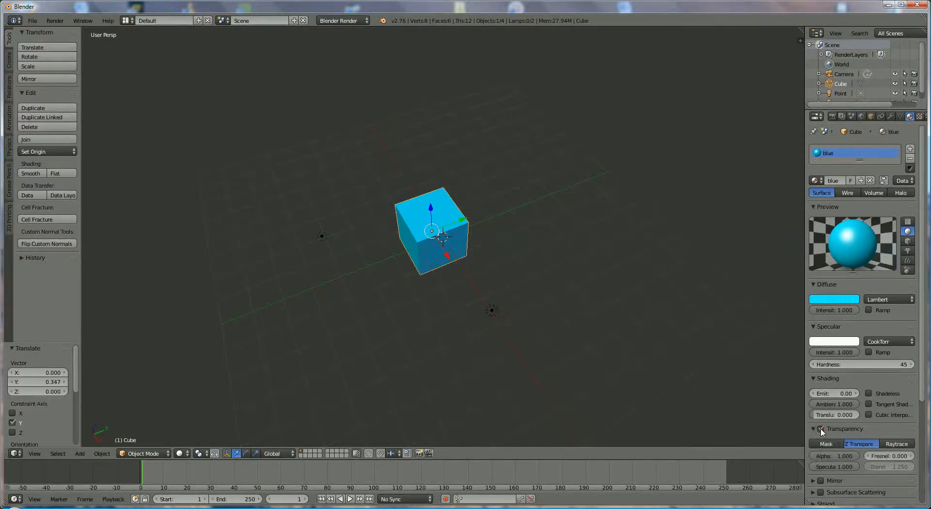
pyautogui.click(820, 428)
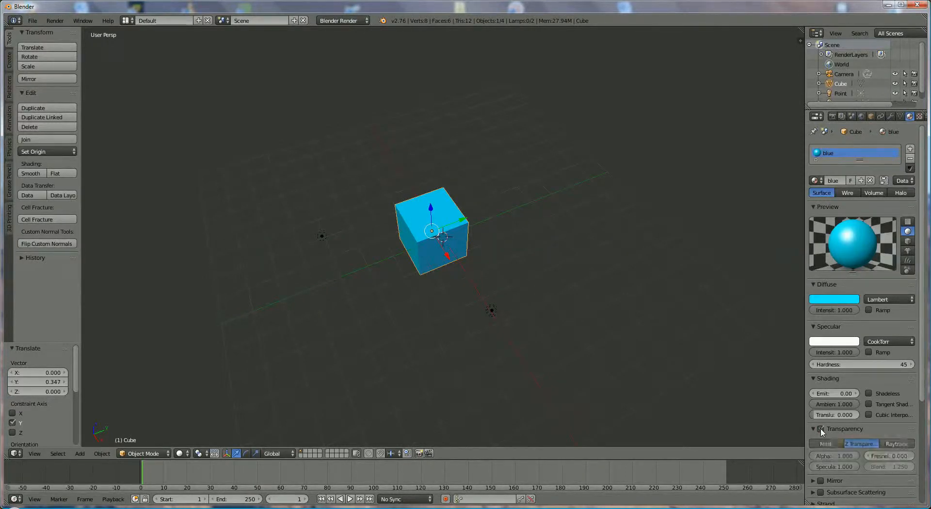
# Step: Enable Mirror reflections on the blue material, try a reflectivity of 1.000, and reduce it to about 0.411
pyautogui.scroll(-3, 823, 429)
pyautogui.click(822, 423)
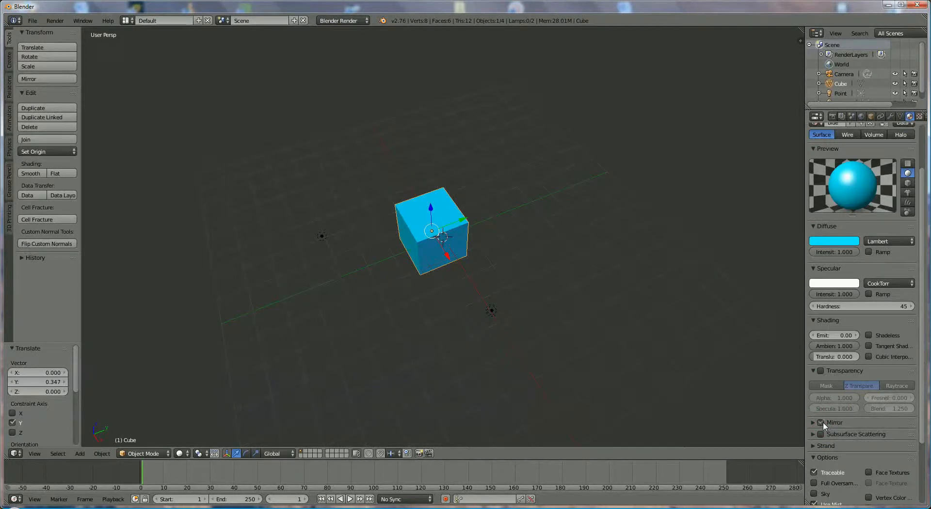
pyautogui.click(815, 423)
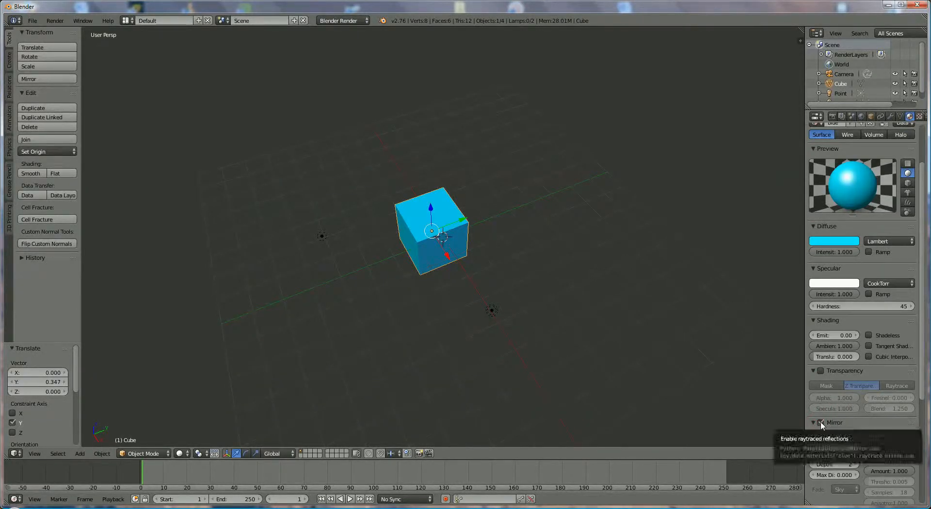
pyautogui.moveTo(824, 439); pyautogui.dragTo(869, 442)
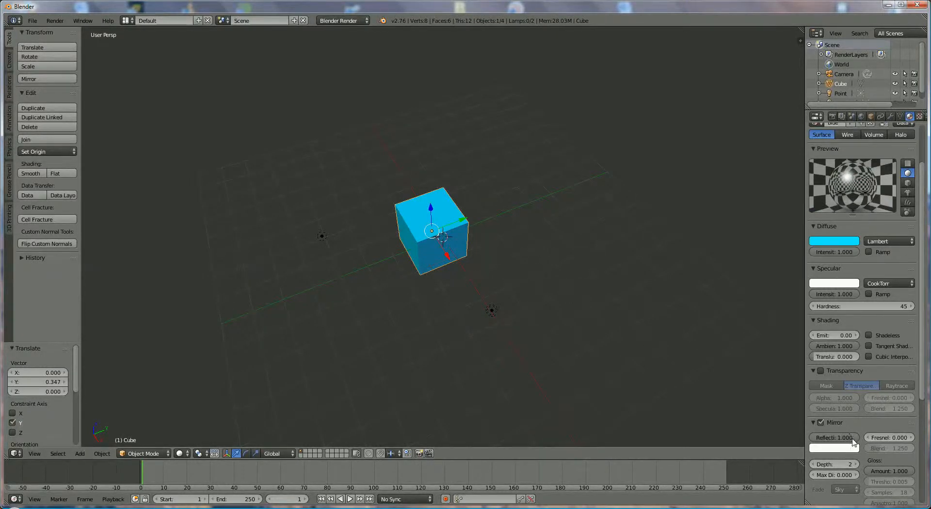
pyautogui.moveTo(853, 442); pyautogui.dragTo(814, 441)
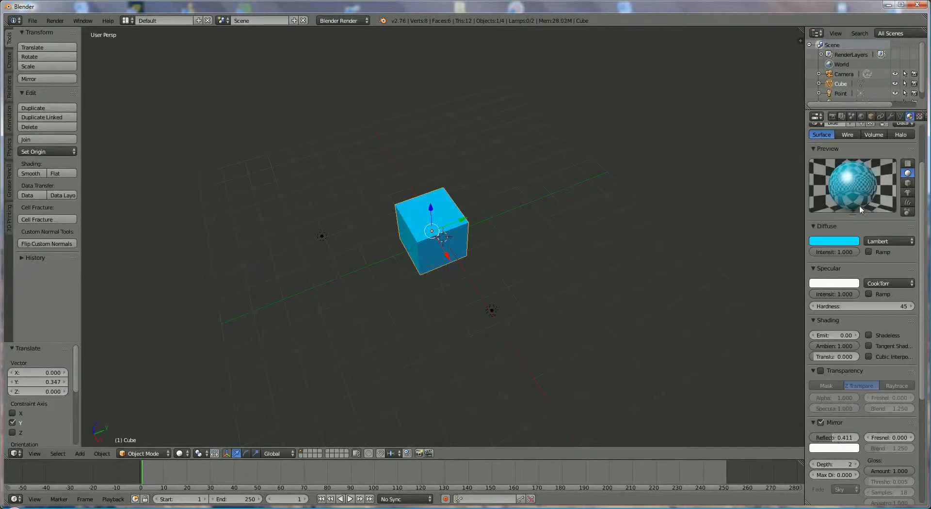
# Step: Render the scene to check the mirror reflections on the cube, and return to the 3D view
pyautogui.click(833, 117)
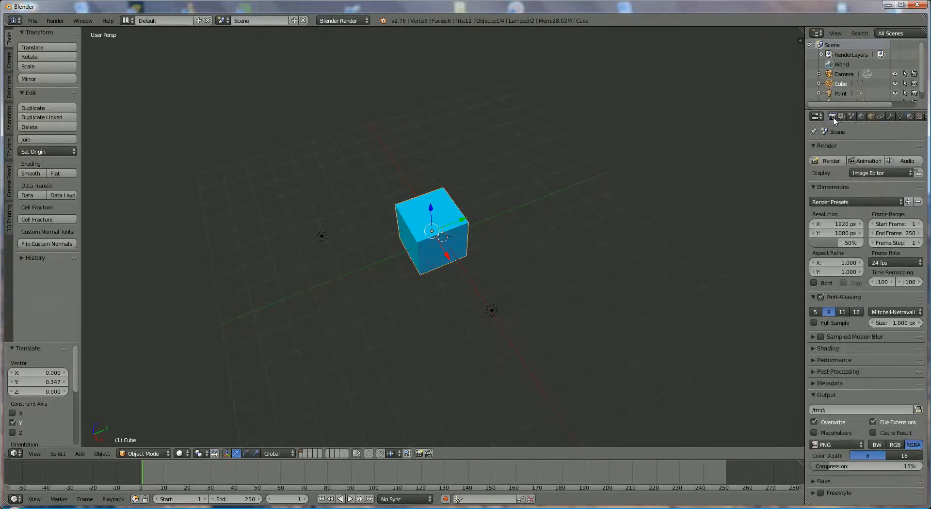
pyautogui.click(832, 161)
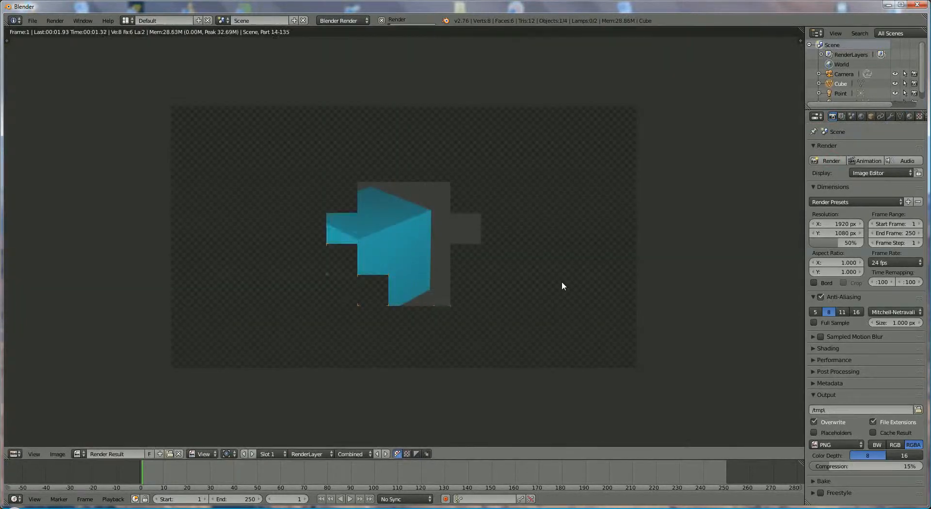
pyautogui.click(14, 454)
pyautogui.click(27, 439)
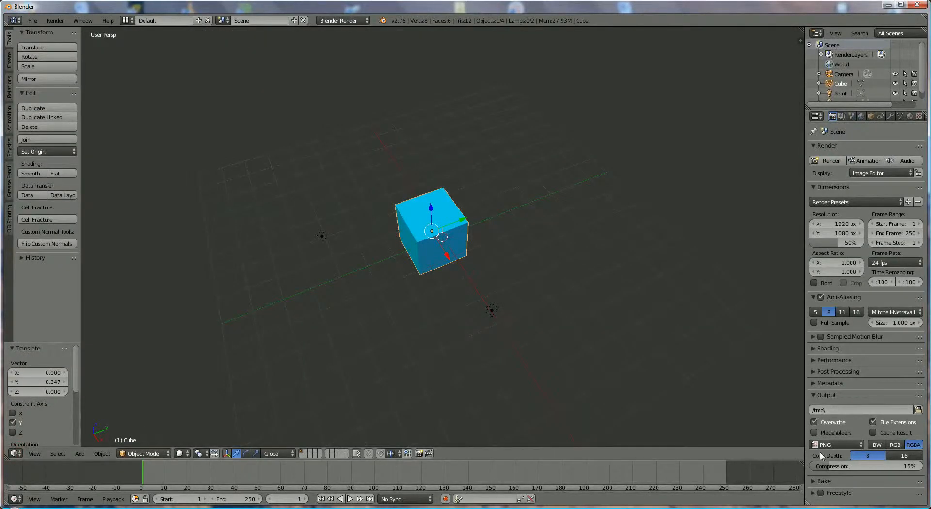
# Step: Turn off Mirror on the blue material and collapse its Mirror and Shading settings
pyautogui.click(908, 117)
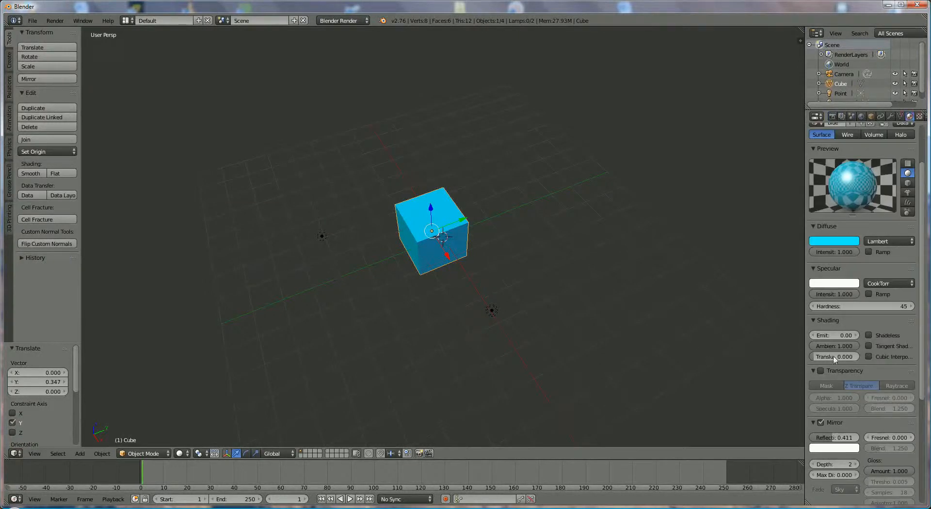
pyautogui.click(814, 422)
pyautogui.click(813, 321)
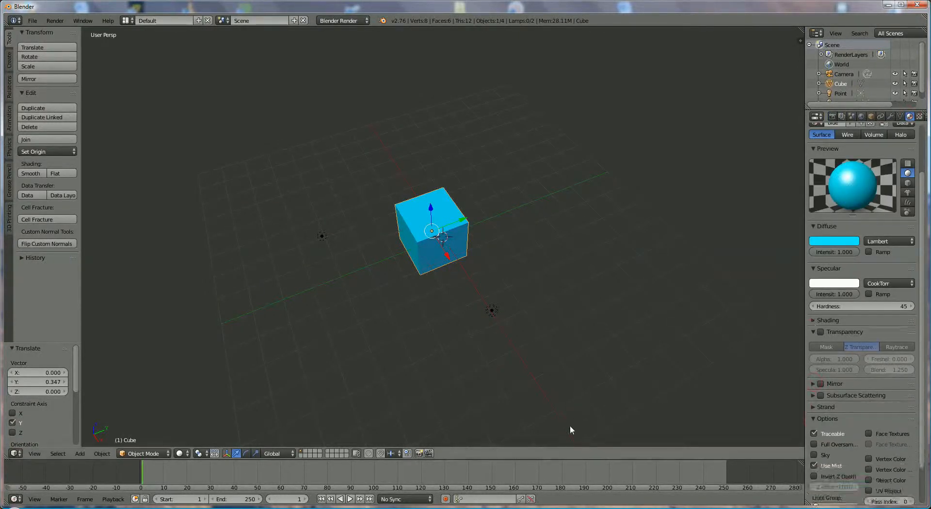
# Step: Select the tl-lamp point lamp beside the cube and set its energy to 10
pyautogui.moveTo(489, 354)
pyautogui.mouseDown(button='middle')
pyautogui.moveTo(461, 316)
pyautogui.moveTo(437, 328)
pyautogui.moveTo(484, 339)
pyautogui.mouseUp(button='middle')
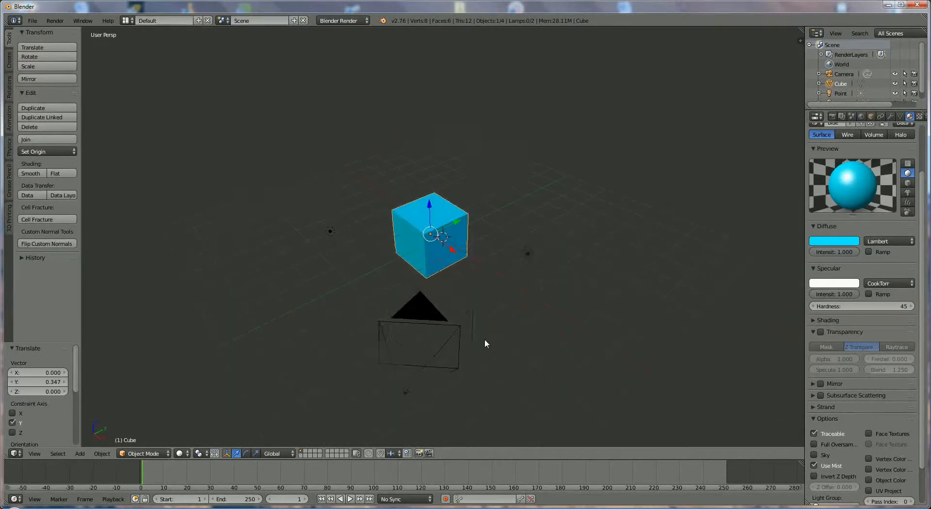
pyautogui.rightClick(525, 255)
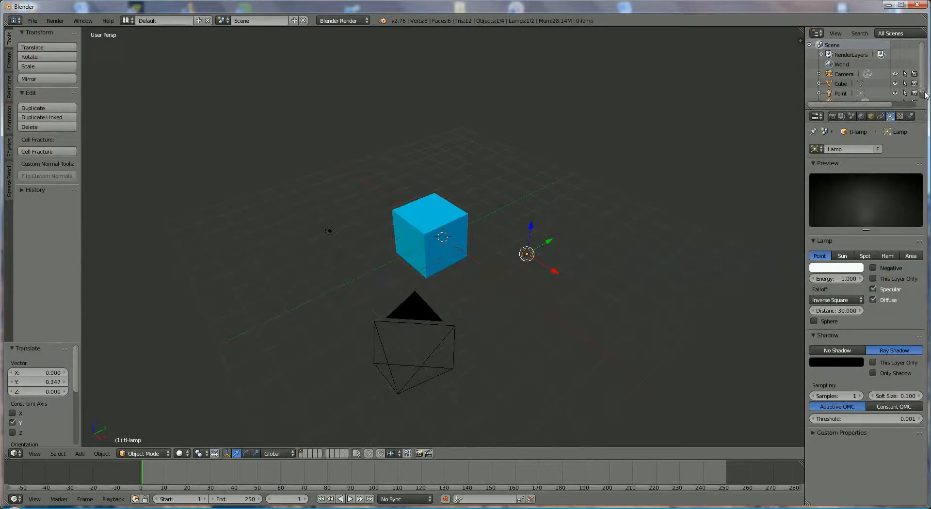
pyautogui.scroll(-1, 920, 91)
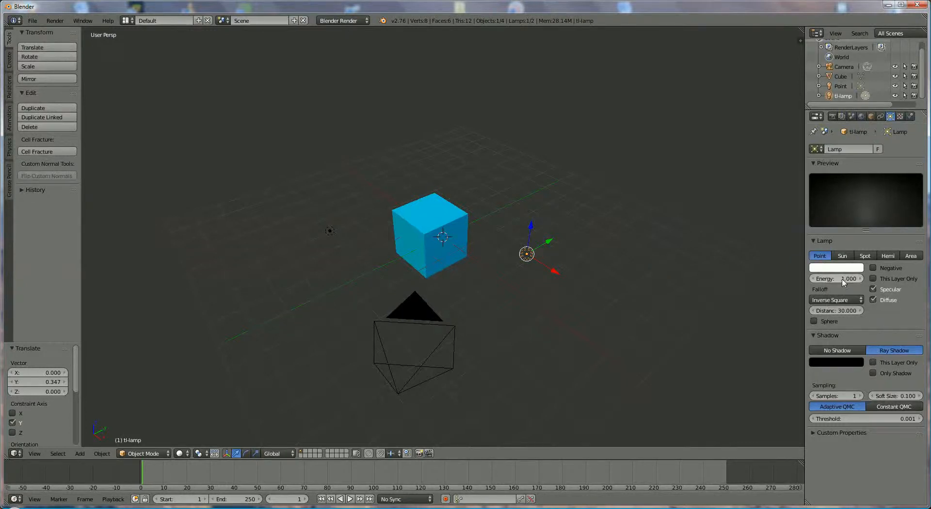
pyautogui.click(842, 280)
pyautogui.write('10')
pyautogui.press('Return')
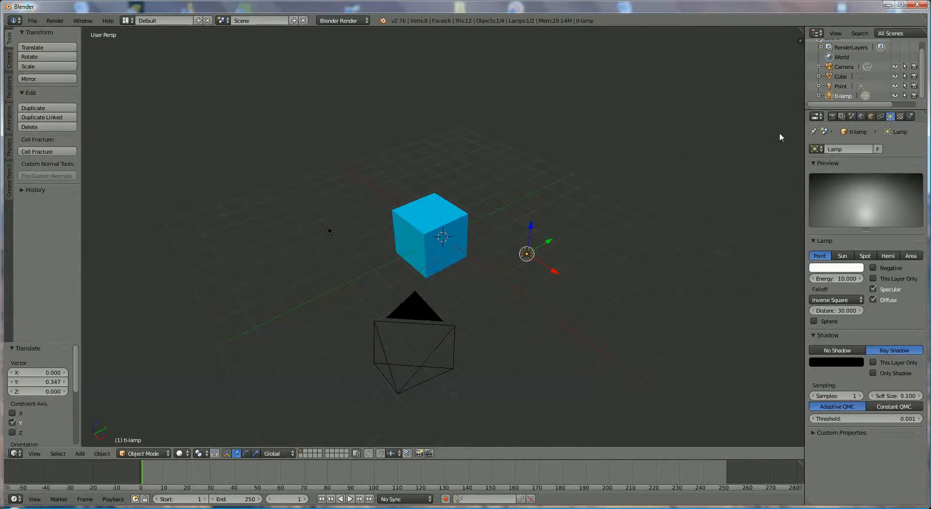
# Step: Render the scene to check the cube under the brighter lamp, and return to the 3D view
pyautogui.click(831, 117)
pyautogui.press('F12')
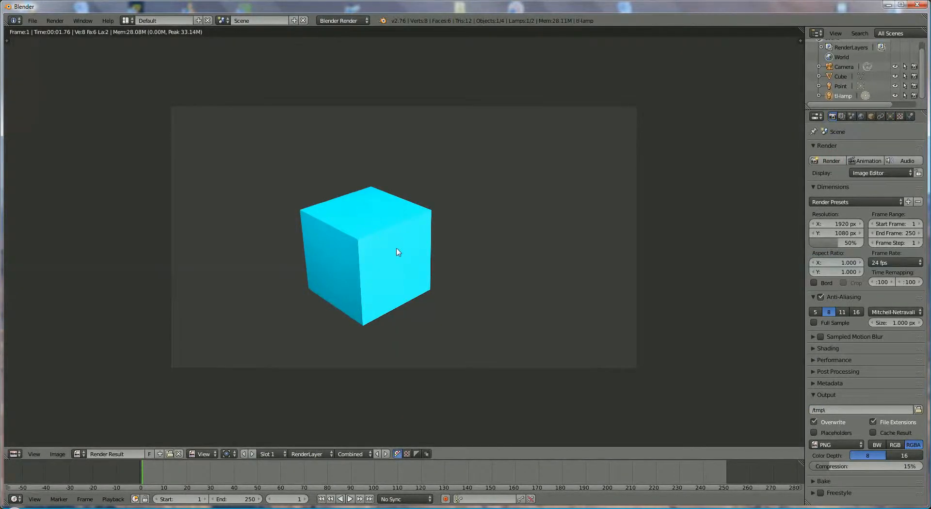
pyautogui.click(14, 454)
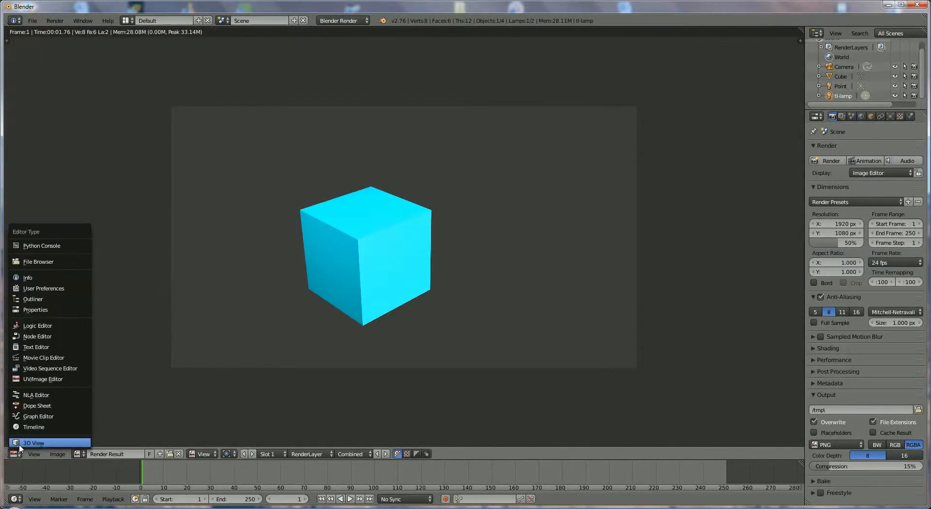
pyautogui.click(29, 443)
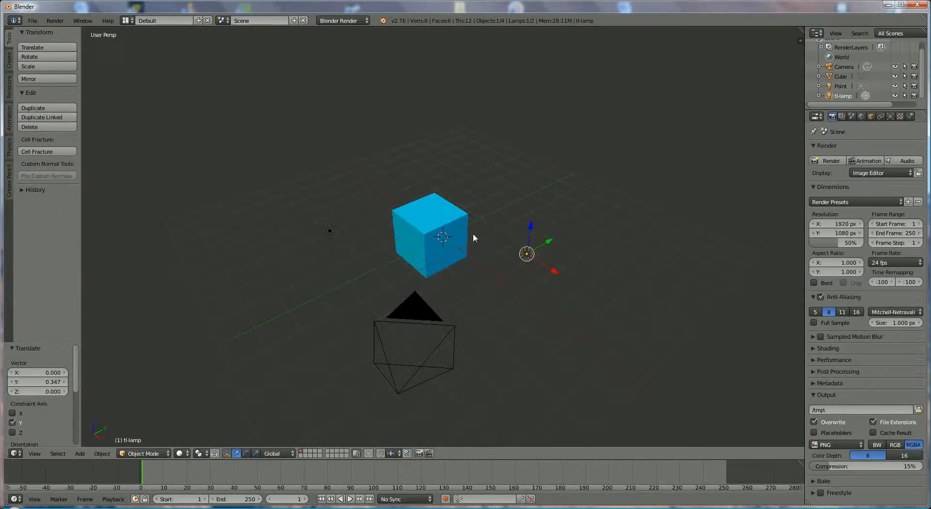
# Step: Set the energy of tl-lamp to 1
pyautogui.click(890, 116)
pyautogui.click(846, 280)
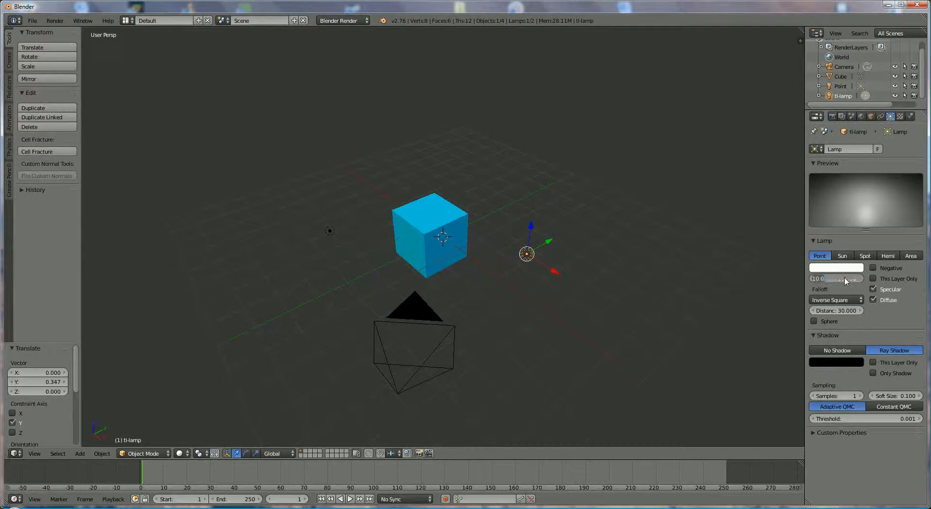
pyautogui.write('1')
pyautogui.press('Return')
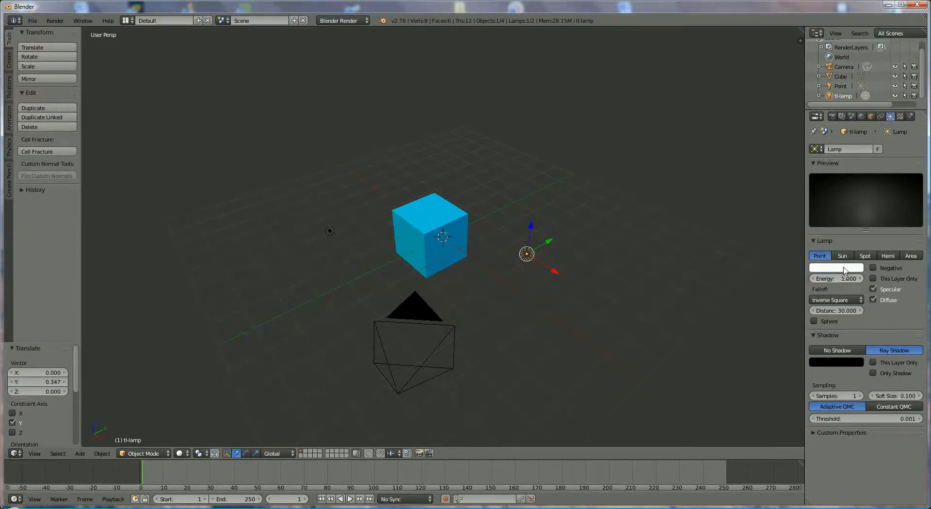
# Step: Try a pale yellow light colour on tl-lamp and settle on a pale warm orange with blue at about 0.509
pyautogui.click(842, 267)
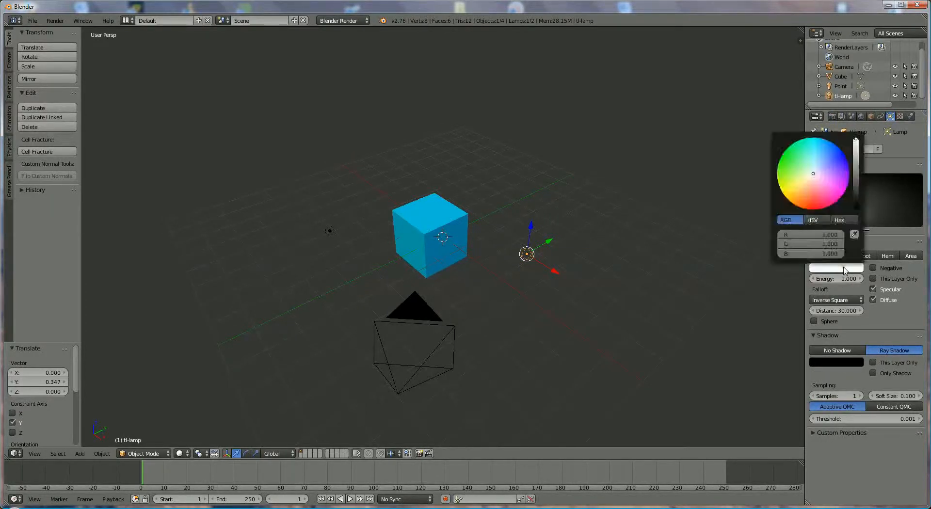
pyautogui.click(805, 179)
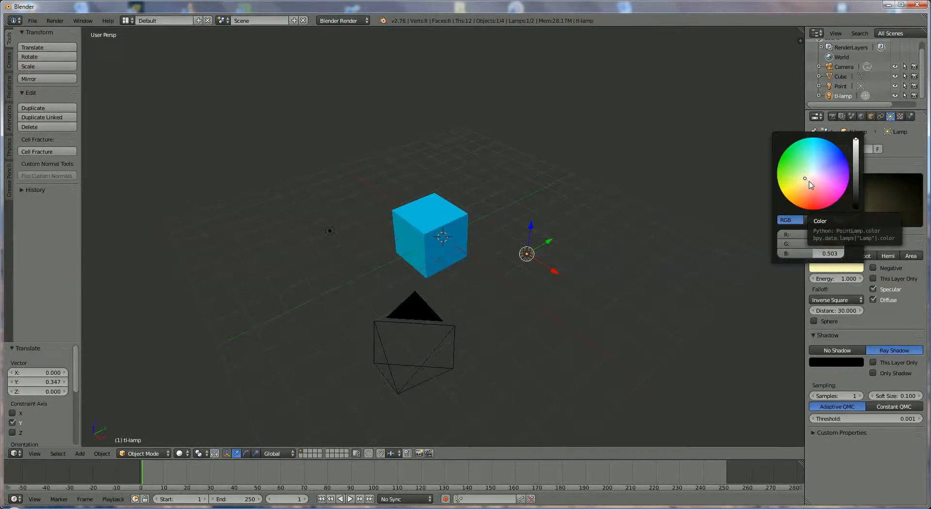
pyautogui.click(807, 180)
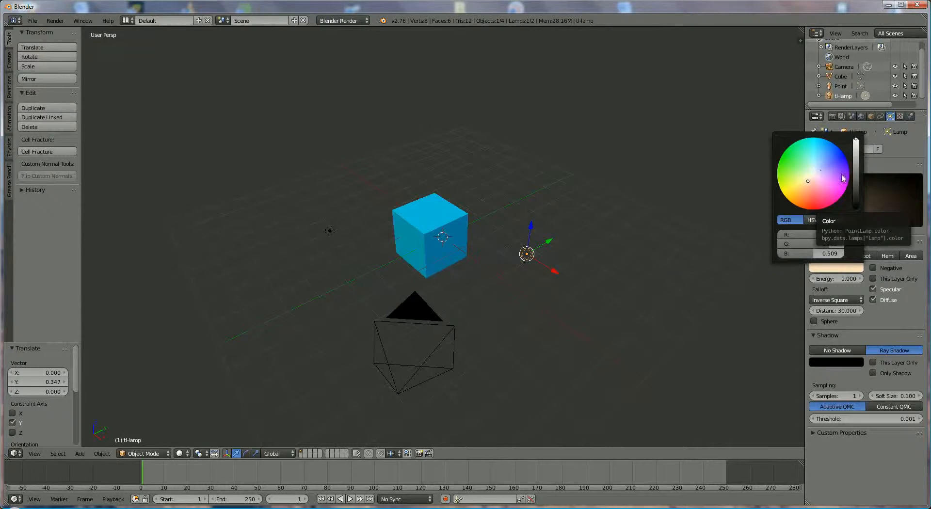
# Step: Render the scene to check the warm-tinted light on the cube, and return to the 3D view
pyautogui.click(831, 116)
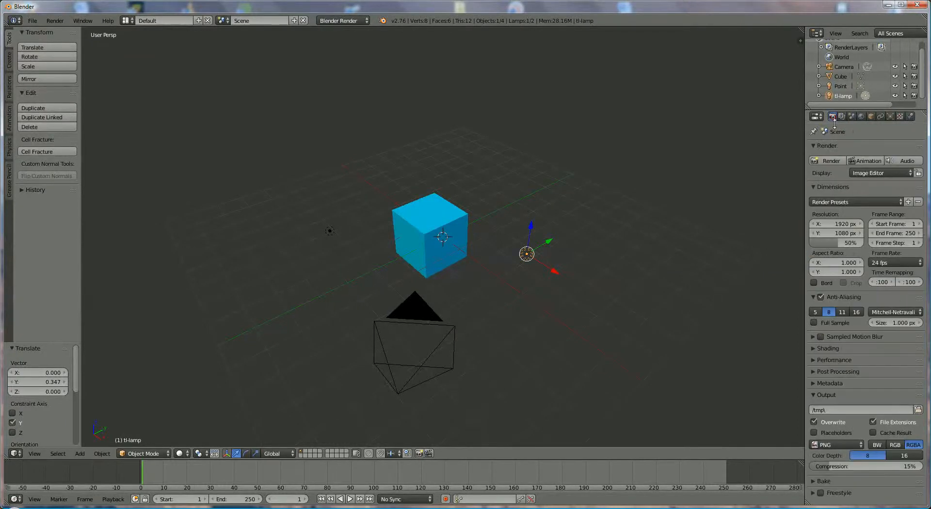
pyautogui.click(829, 160)
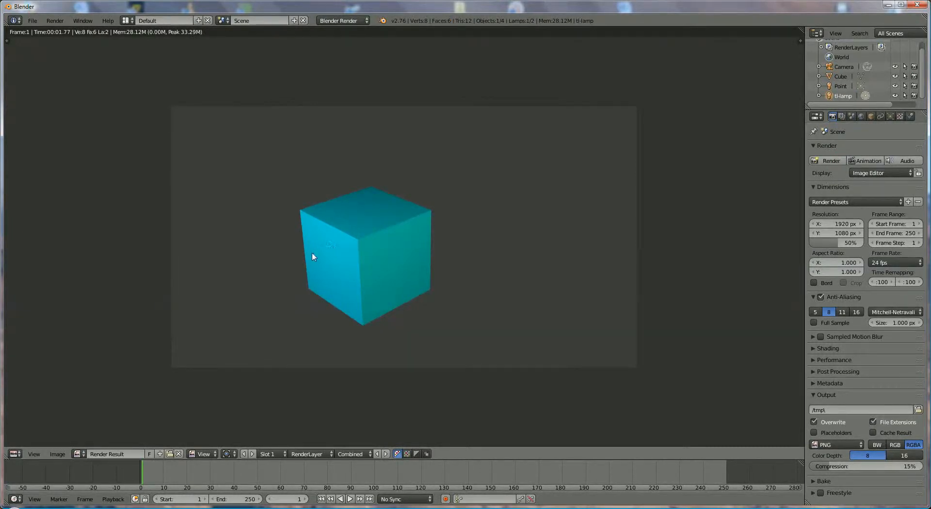
pyautogui.click(14, 454)
pyautogui.click(26, 442)
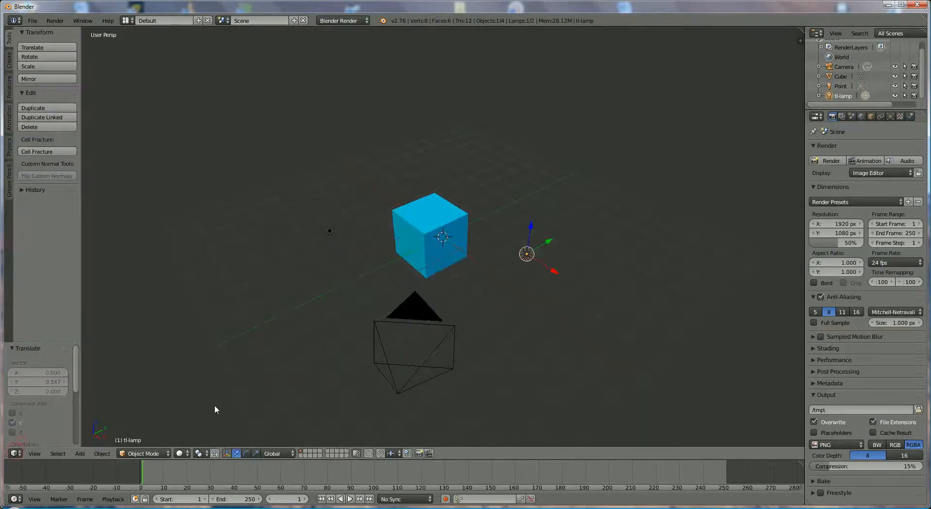
# Step: Change tl-lamp to a Sun lamp and rotate it about -27.5° in a side view to aim it at the cube
pyautogui.click(890, 116)
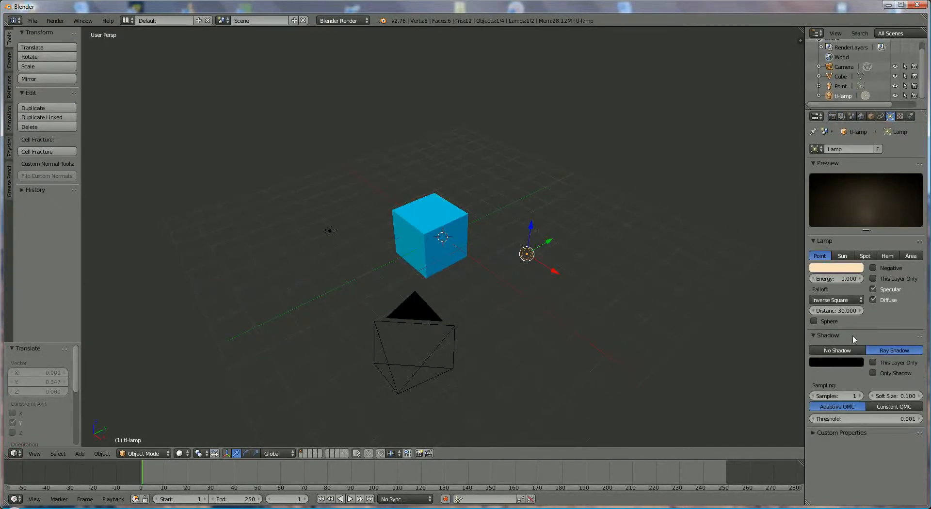
pyautogui.click(843, 256)
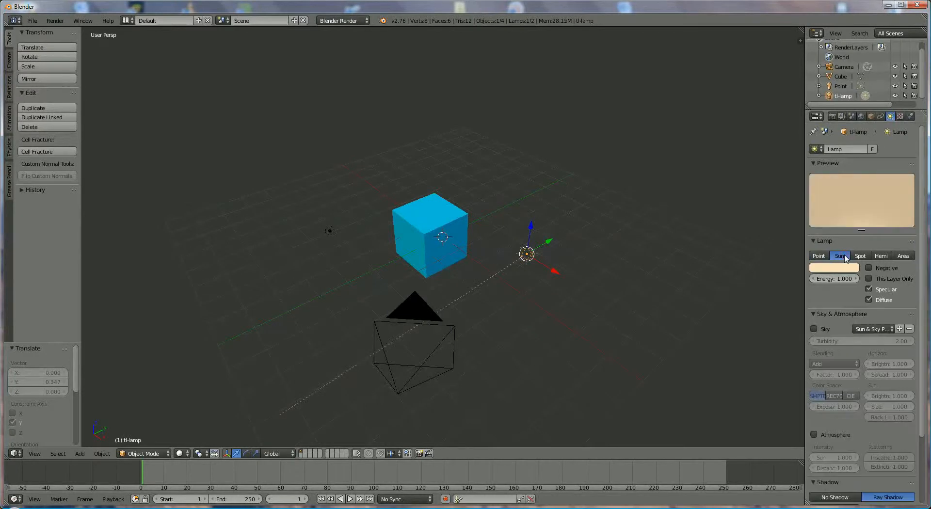
pyautogui.moveTo(580, 278); pyautogui.dragTo(316, 310, button='middle')
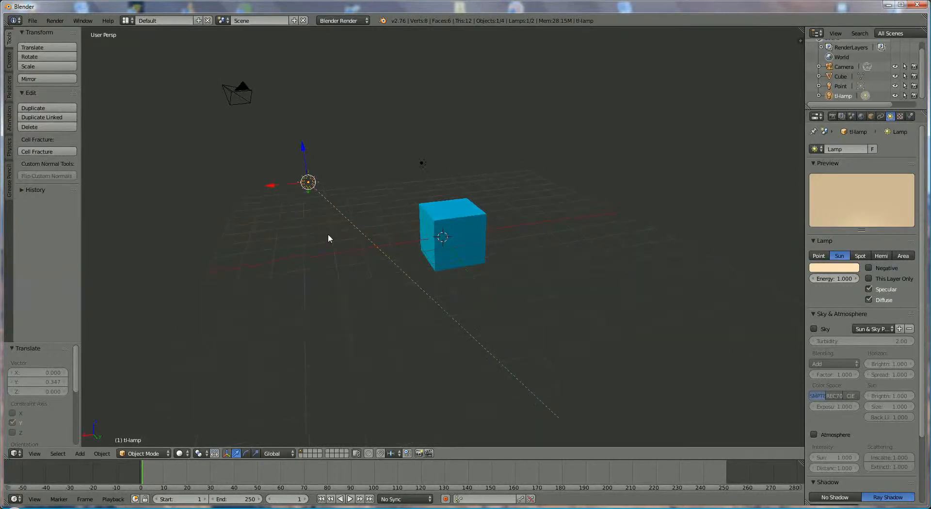
pyautogui.moveTo(328, 239); pyautogui.dragTo(328, 224, button='middle')
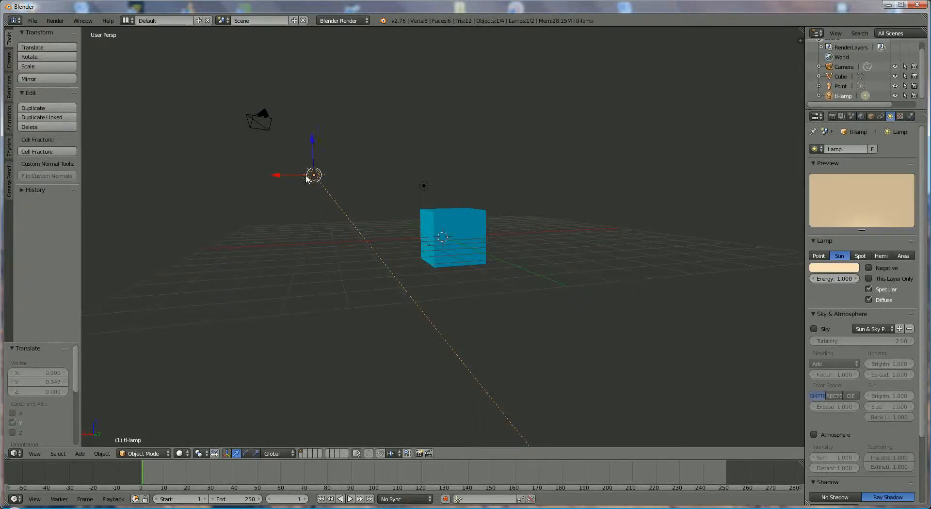
pyautogui.press('r')
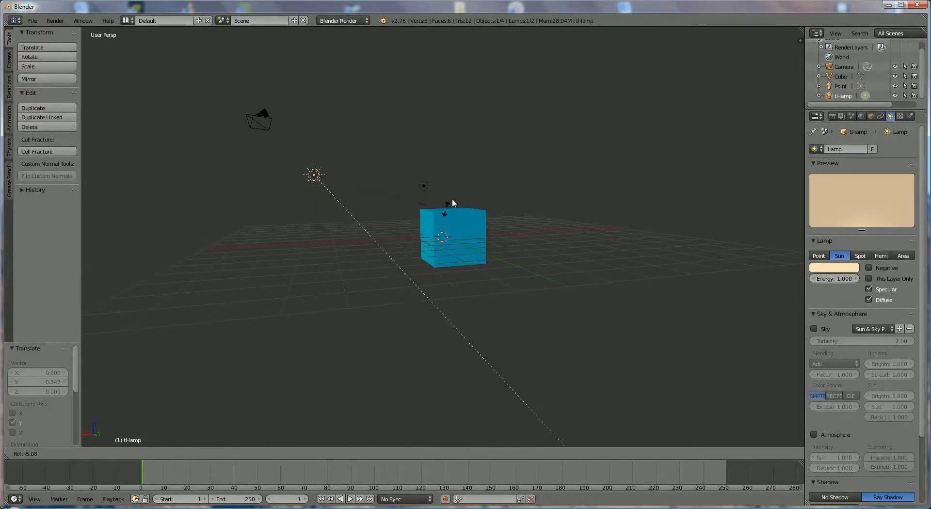
pyautogui.click(470, 155)
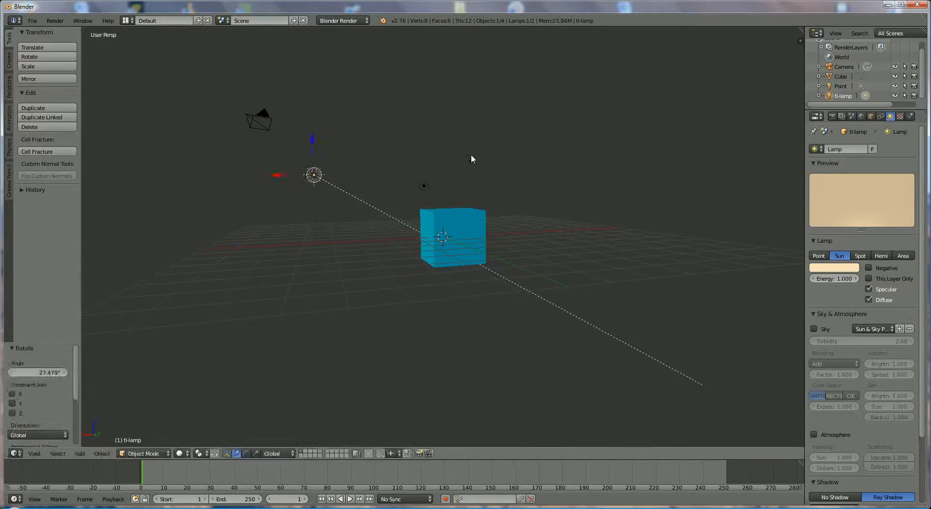
# Step: Rotate the sun lamp about 18.3° as seen from above so its beam points toward the cube
pyautogui.moveTo(431, 253); pyautogui.dragTo(461, 307, button='middle')
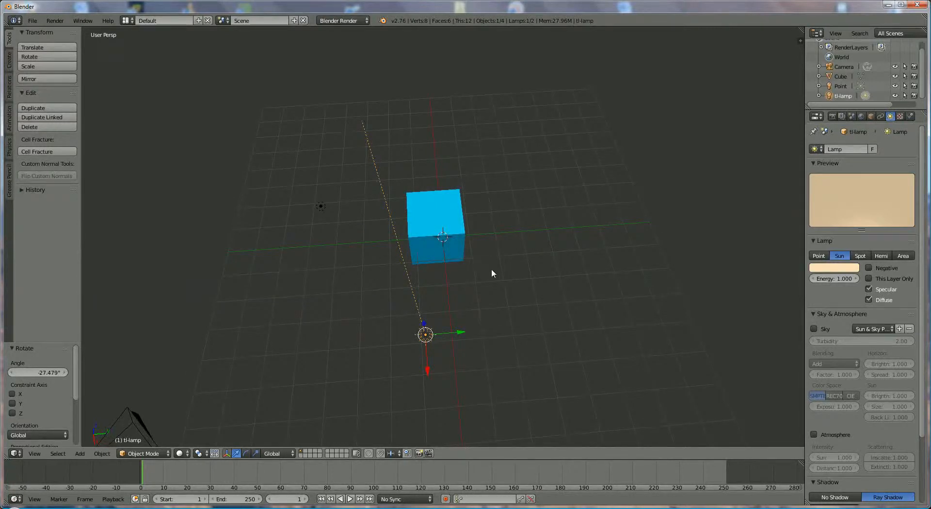
pyautogui.moveTo(449, 285); pyautogui.dragTo(418, 374, button='middle')
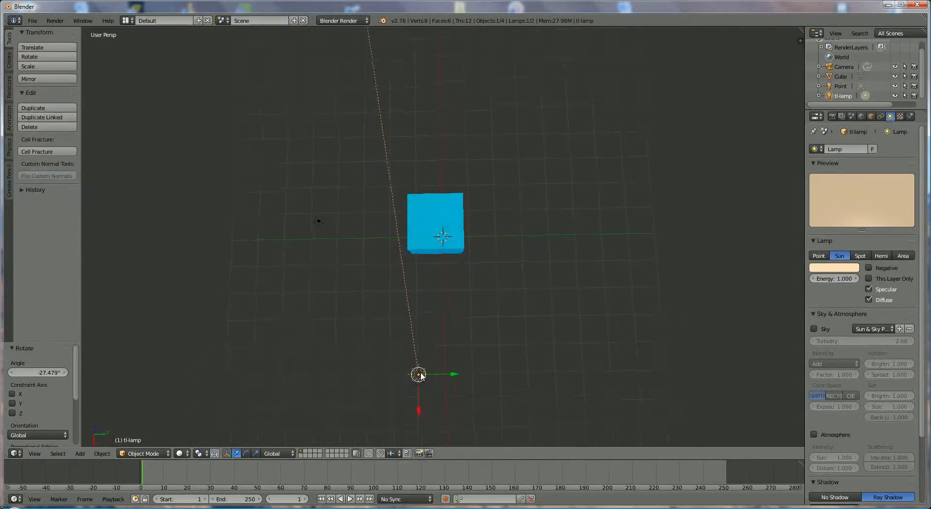
pyautogui.press('r')
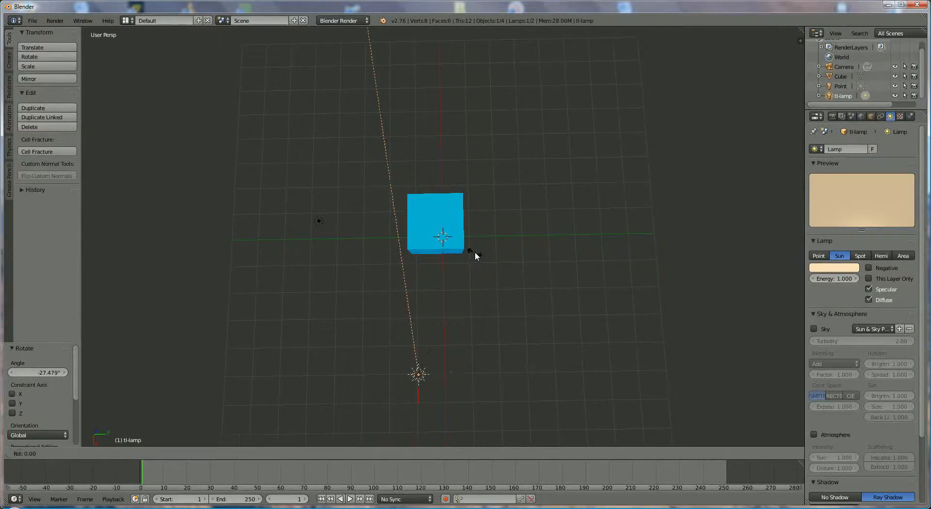
pyautogui.click(514, 272)
pyautogui.moveTo(498, 286); pyautogui.dragTo(421, 251, button='middle')
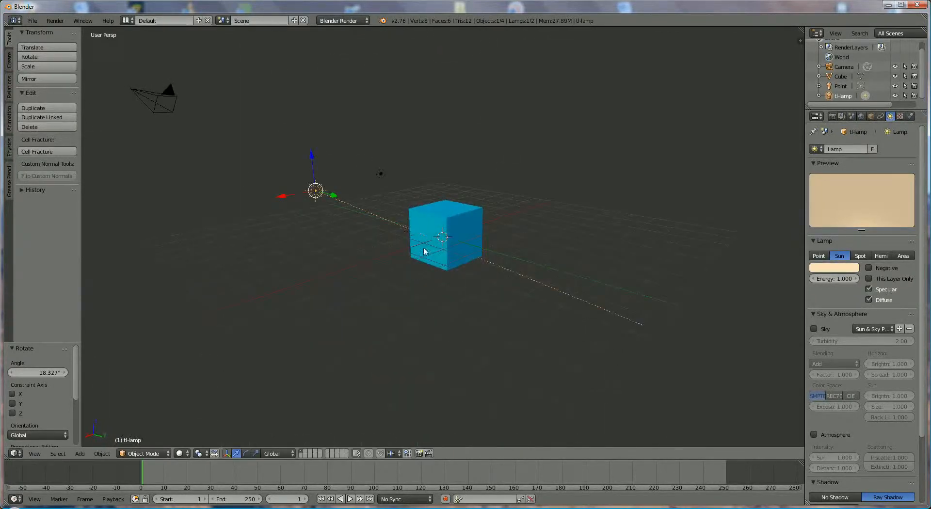
# Step: Render the scene to check the cube under the sun lamp, and return to the 3D view
pyautogui.click(832, 117)
pyautogui.click(830, 160)
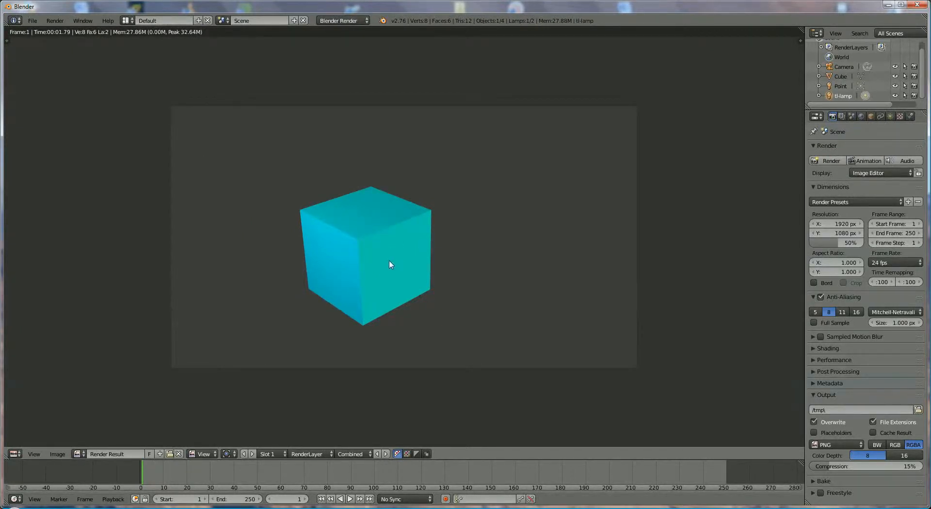
pyautogui.click(18, 452)
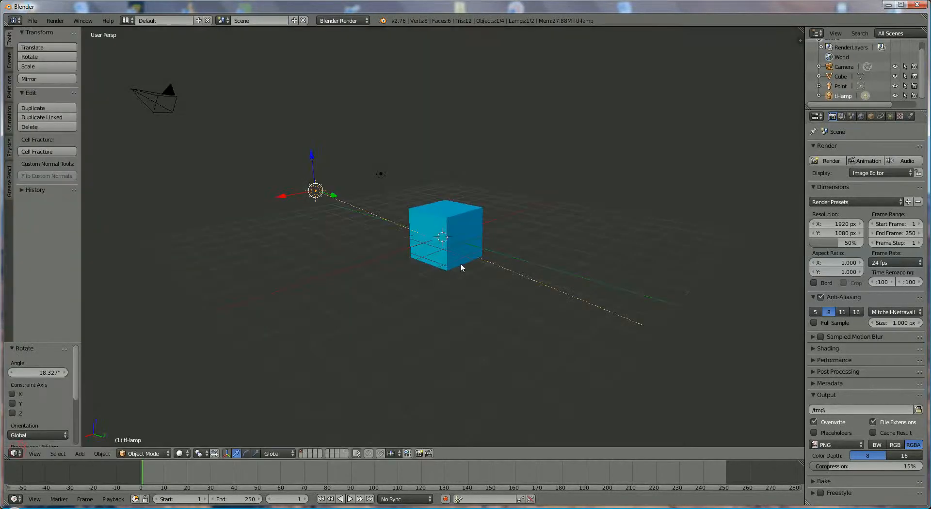
pyautogui.click(44, 441)
# Step: Change tl-lamp to a Spot lamp and inspect its light cone around the cube from several angles
pyautogui.click(890, 116)
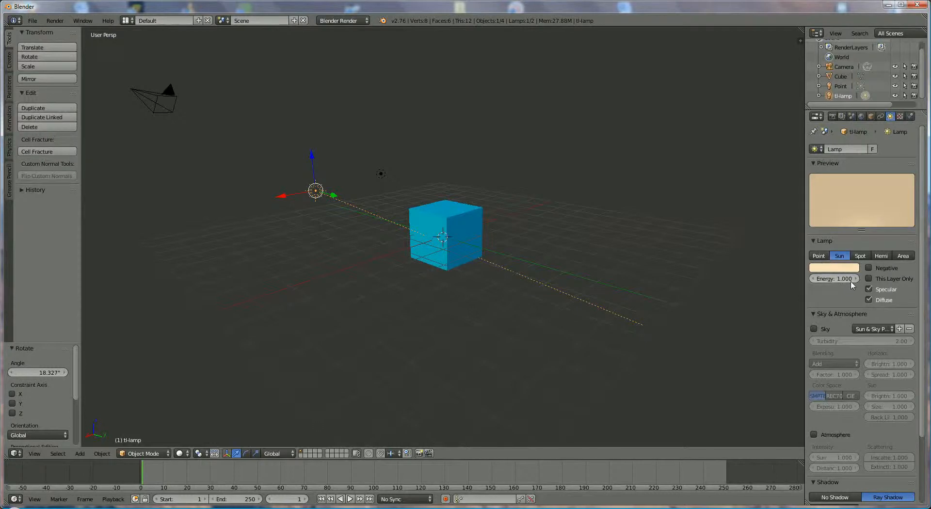
pyautogui.click(860, 256)
pyautogui.moveTo(489, 228); pyautogui.dragTo(735, 235, button='middle')
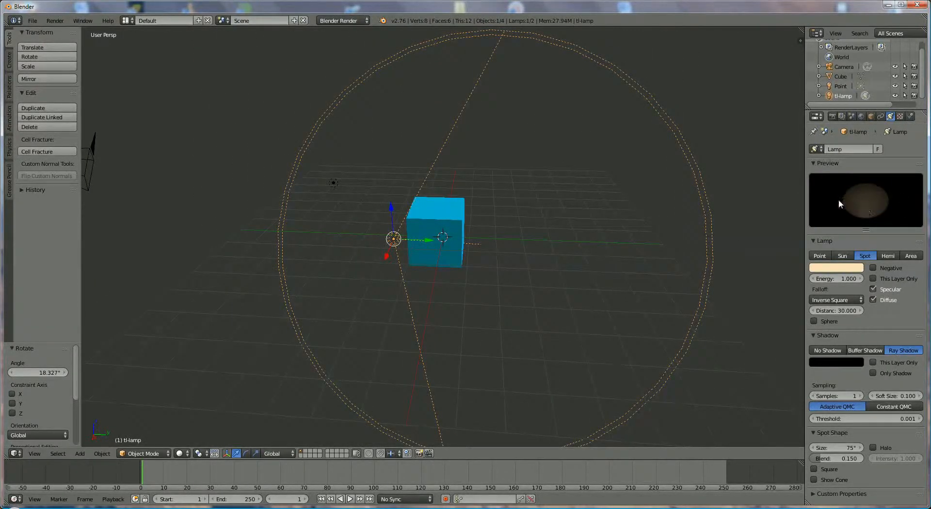
pyautogui.moveTo(640, 180); pyautogui.dragTo(440, 177, button='middle')
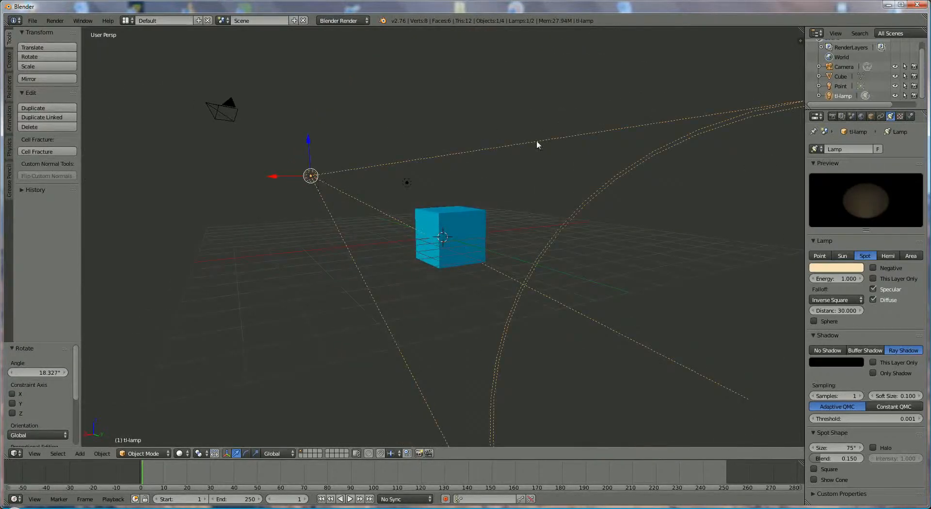
# Step: Set the tl-lamp spot's energy to 10 and its distance to 20
pyautogui.moveTo(521, 231); pyautogui.dragTo(642, 249, button='middle')
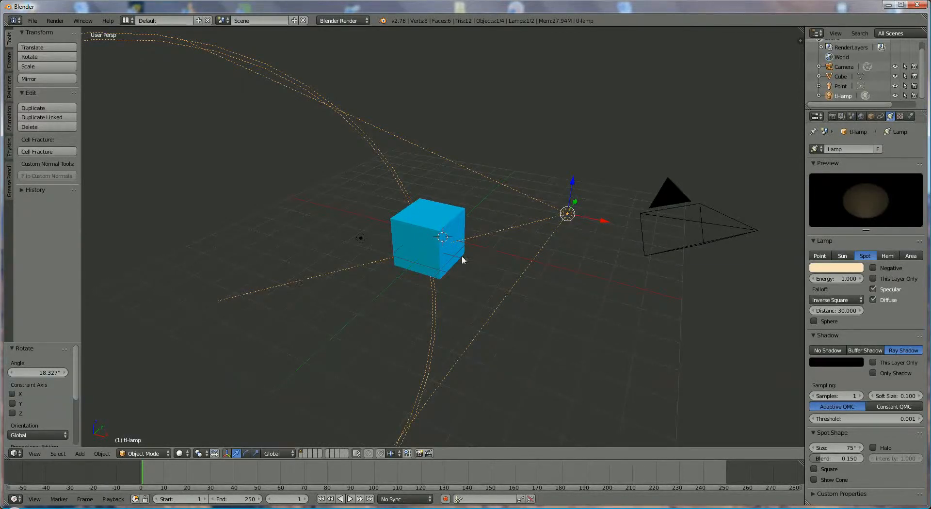
pyautogui.moveTo(461, 260); pyautogui.dragTo(543, 256, button='middle')
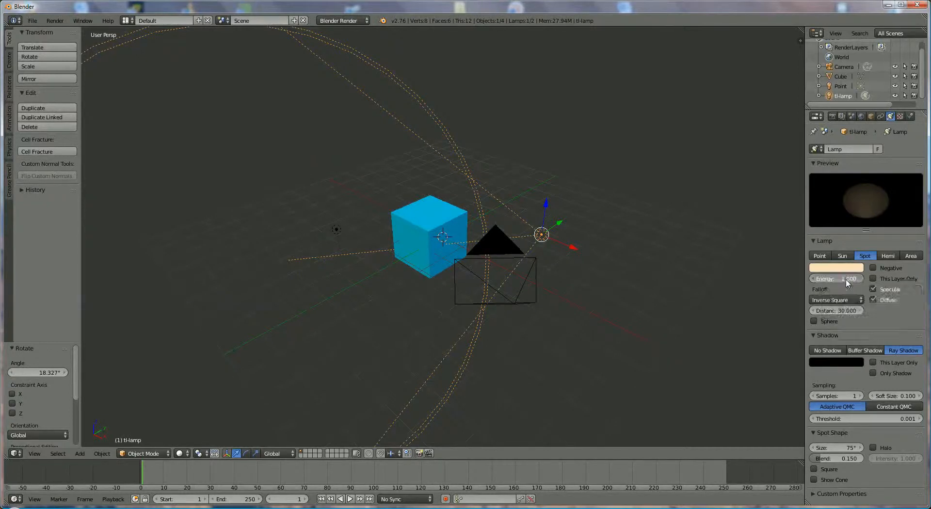
pyautogui.write('10')
pyautogui.press('Return')
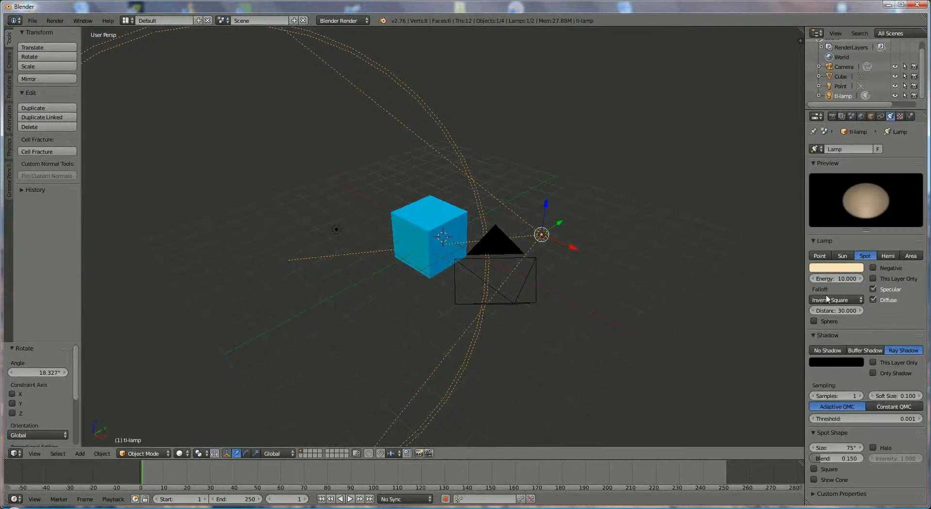
pyautogui.click(844, 311)
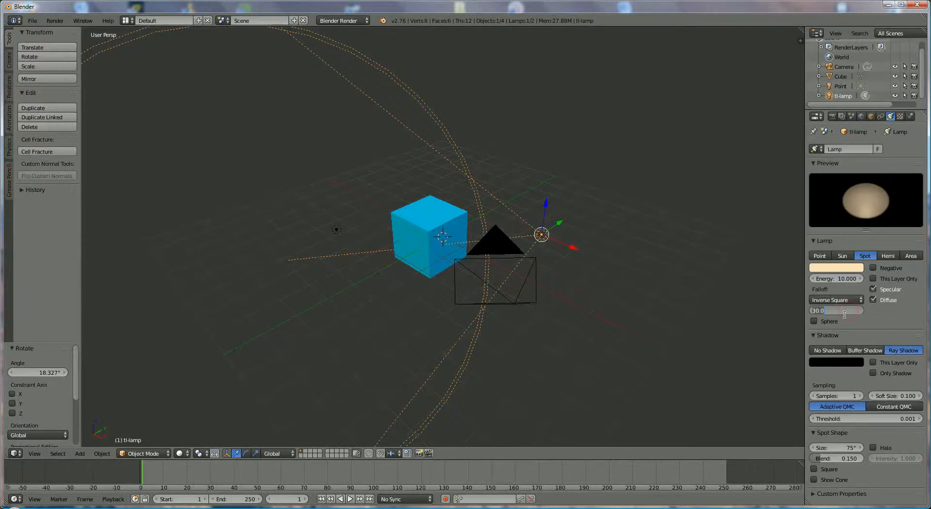
pyautogui.write('20')
pyautogui.press('Return')
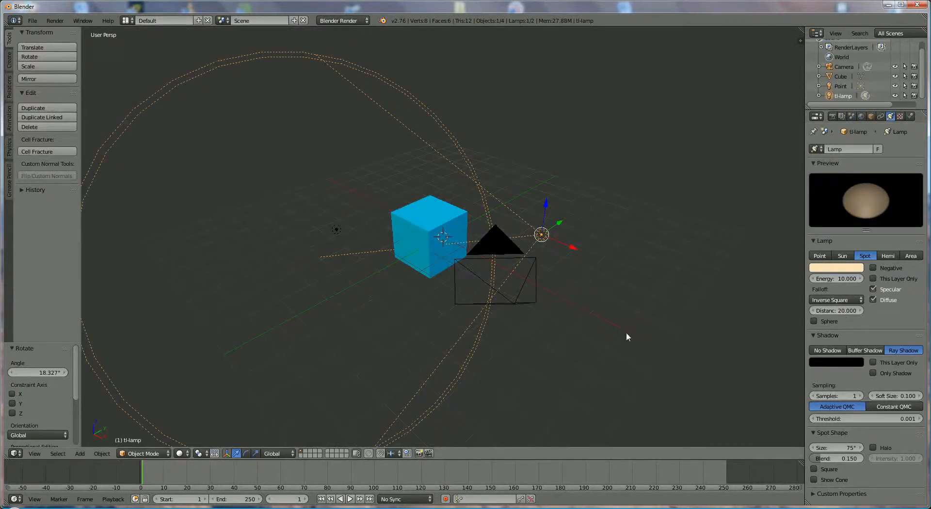
# Step: Narrow the spot lamp's cone by setting its size to 20° and then reducing it to 10°
pyautogui.click(841, 448)
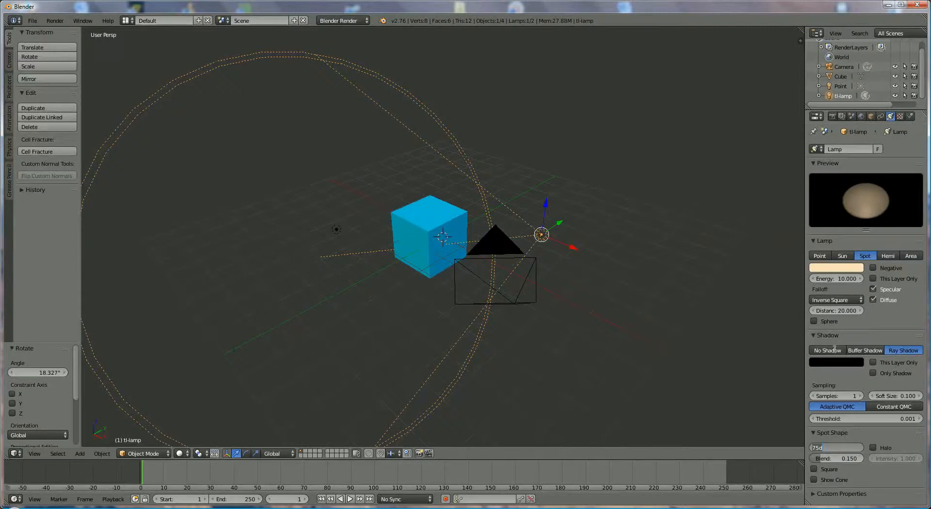
pyautogui.write('20')
pyautogui.press('Return')
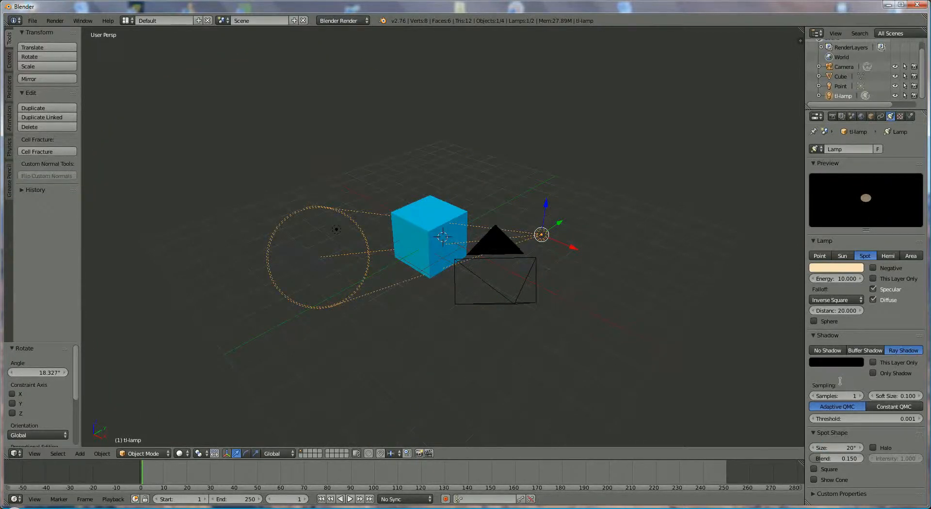
pyautogui.click(835, 444)
pyautogui.write('10')
pyautogui.press('Return')
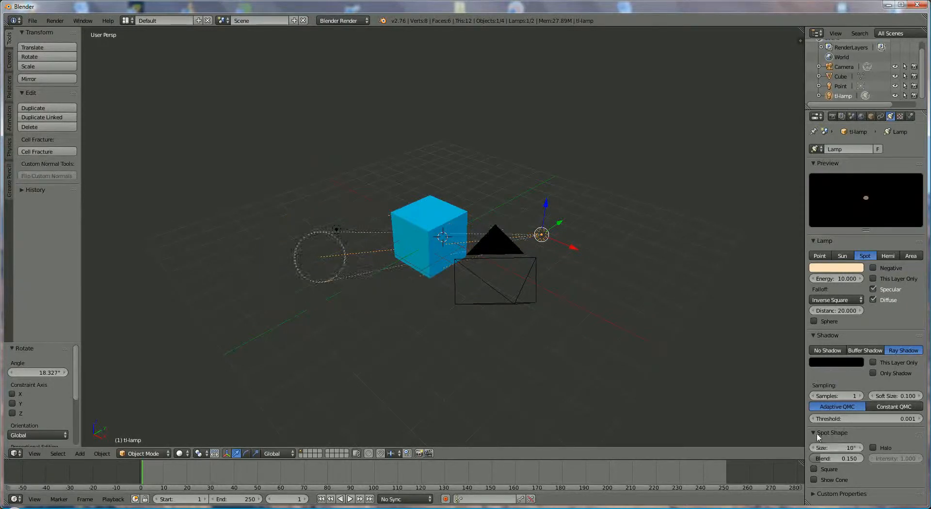
# Step: Render the scene to check the narrow spot beam on the cube, and return to the 3D view
pyautogui.click(833, 117)
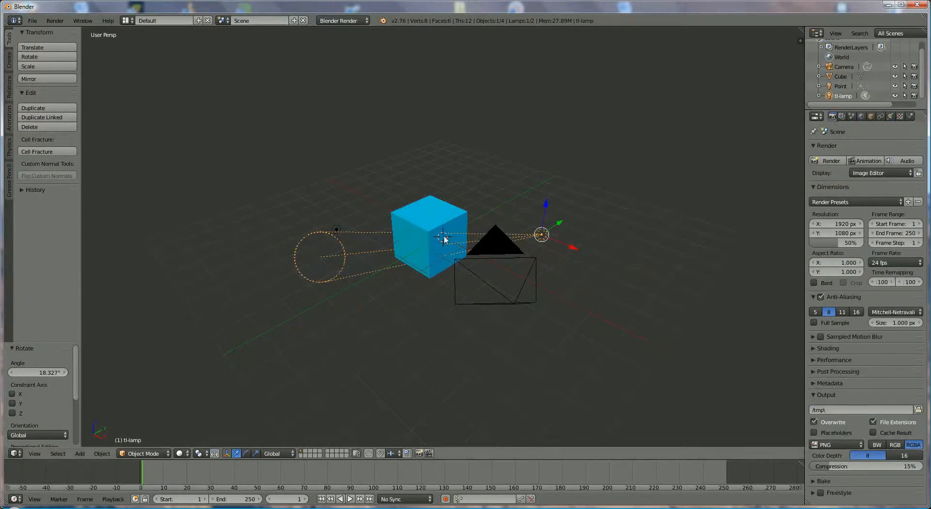
pyautogui.click(828, 161)
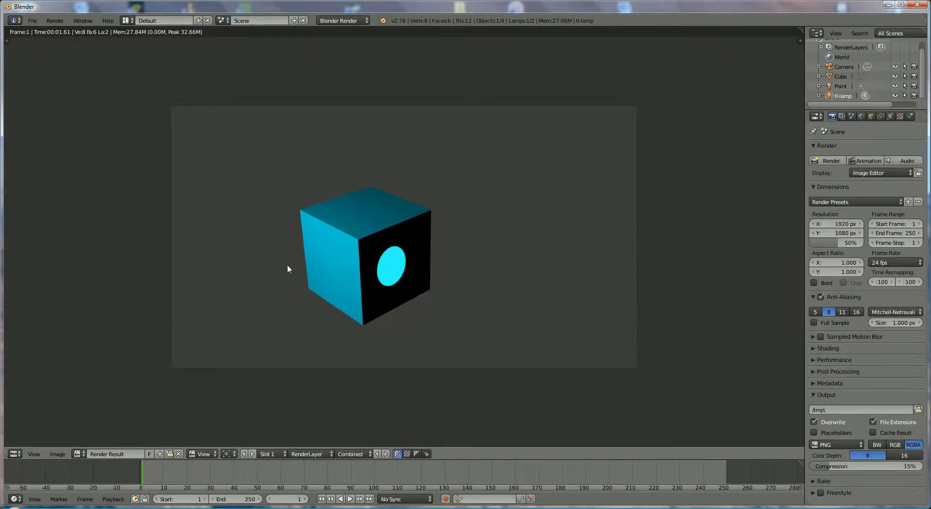
pyautogui.click(15, 454)
pyautogui.click(29, 498)
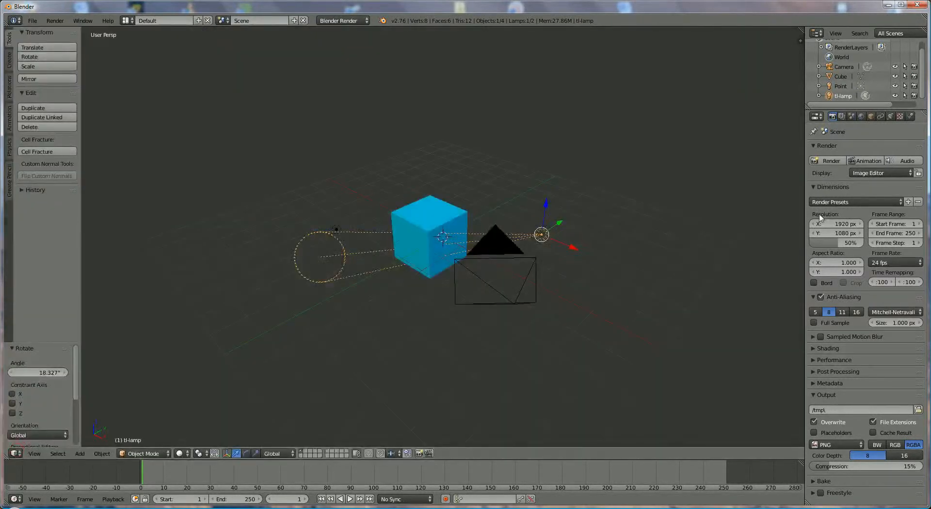
# Step: Set the tl-lamp's spot size to 75°
pyautogui.click(890, 116)
pyautogui.click(838, 447)
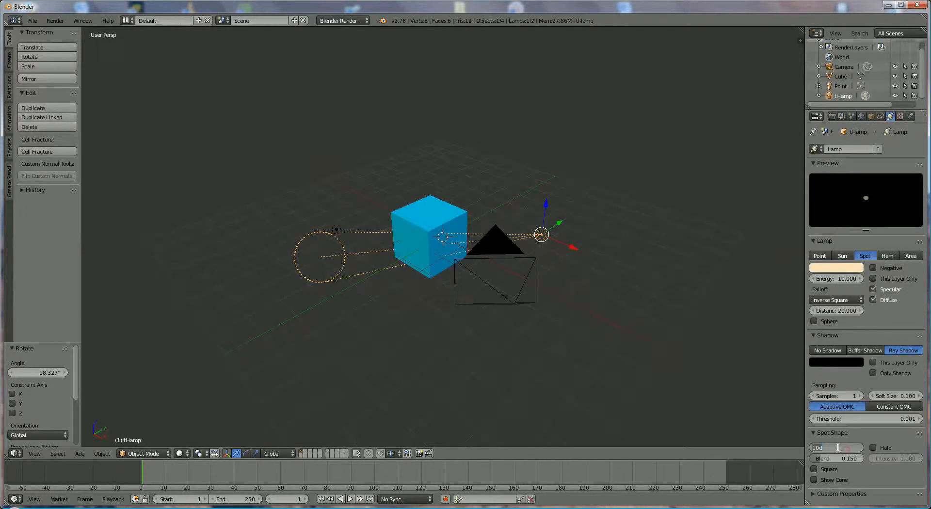
pyautogui.write('75')
pyautogui.press('Return')
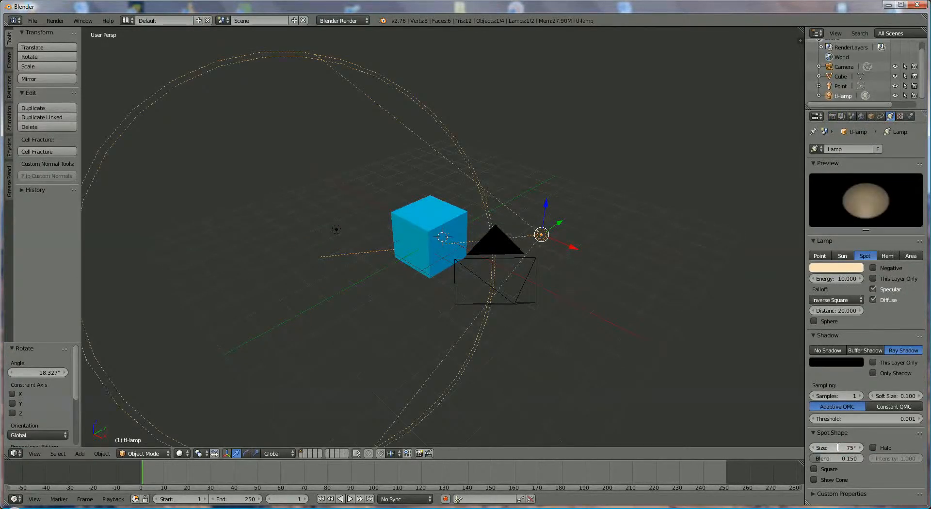
# Step: Change tl-lamp to a Hemi lamp and inspect its shape and direction around the cube from several angles
pyautogui.click(887, 256)
pyautogui.moveTo(570, 333); pyautogui.dragTo(596, 219, button='middle')
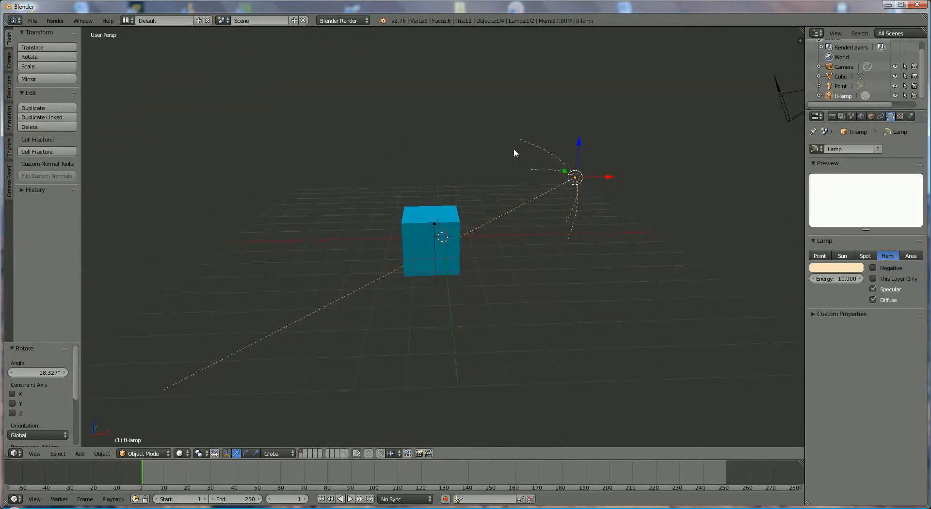
pyautogui.moveTo(572, 266); pyautogui.dragTo(322, 243, button='middle')
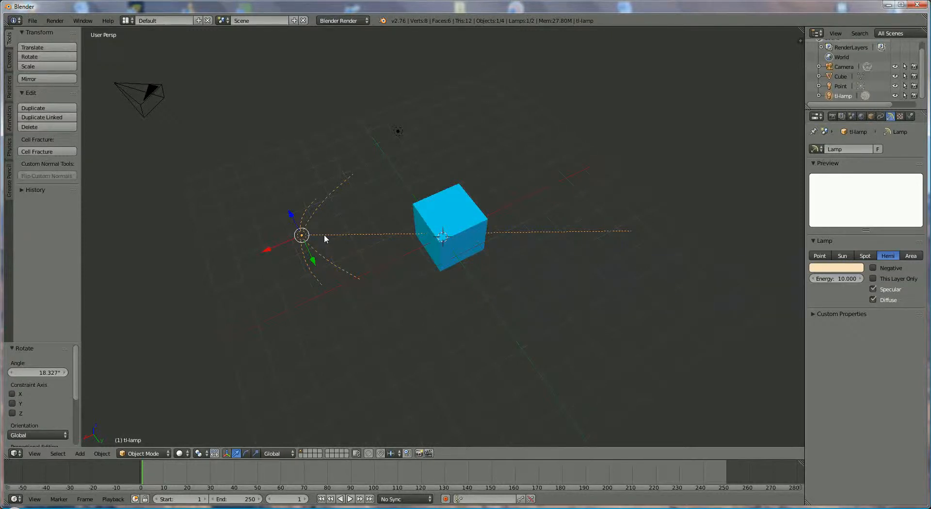
pyautogui.moveTo(327, 234); pyautogui.dragTo(587, 211, button='middle')
pyautogui.moveTo(410, 235); pyautogui.dragTo(489, 230, button='middle')
pyautogui.moveTo(486, 228); pyautogui.dragTo(490, 227, button='middle')
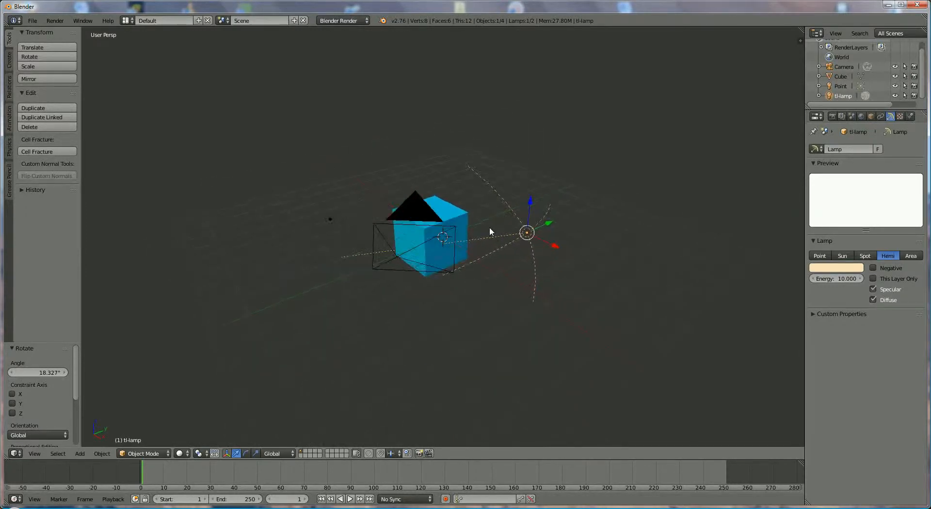
# Step: Select the camera and set the transform orientation to Normal so its axes follow its own direction
pyautogui.rightClick(400, 257)
pyautogui.moveTo(488, 277); pyautogui.dragTo(467, 282, button='middle')
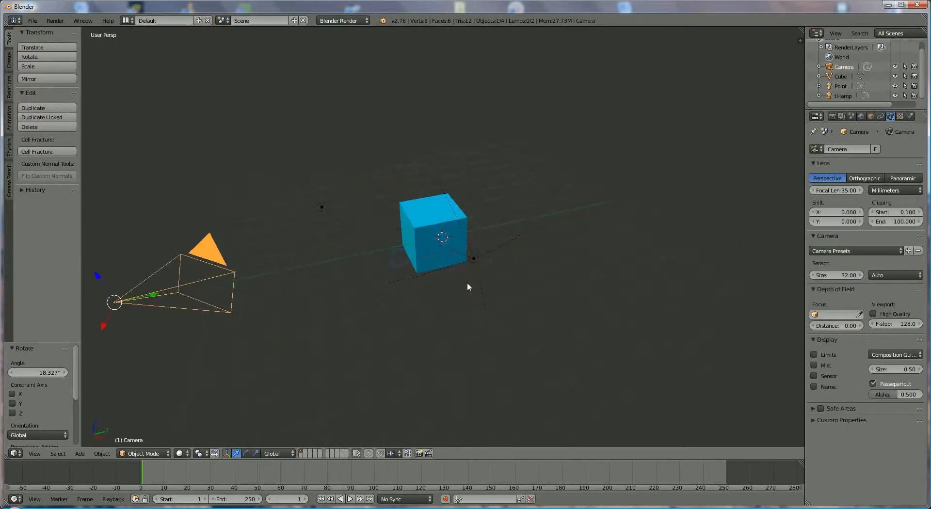
pyautogui.scroll(-2, 401, 271)
pyautogui.moveTo(384, 254); pyautogui.dragTo(312, 291, button='middle')
pyautogui.moveTo(307, 335)
pyautogui.mouseDown(button='middle')
pyautogui.moveTo(317, 345)
pyautogui.moveTo(304, 339)
pyautogui.moveTo(318, 289)
pyautogui.moveTo(350, 295)
pyautogui.moveTo(298, 327)
pyautogui.moveTo(301, 349)
pyautogui.mouseUp(button='middle')
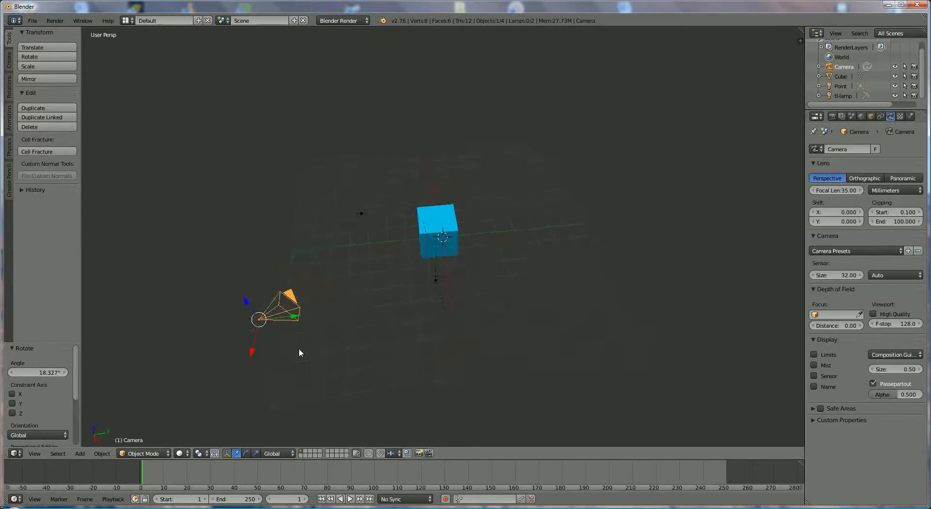
pyautogui.click(268, 454)
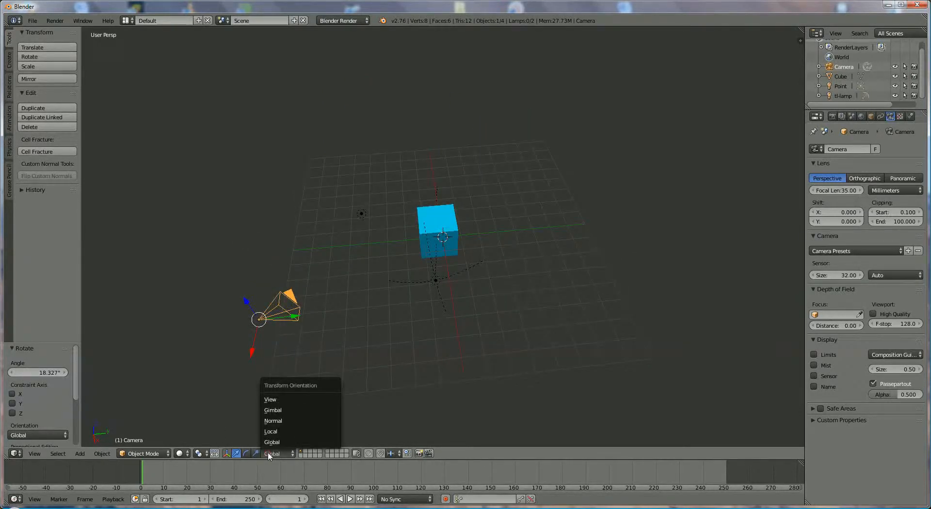
pyautogui.click(272, 420)
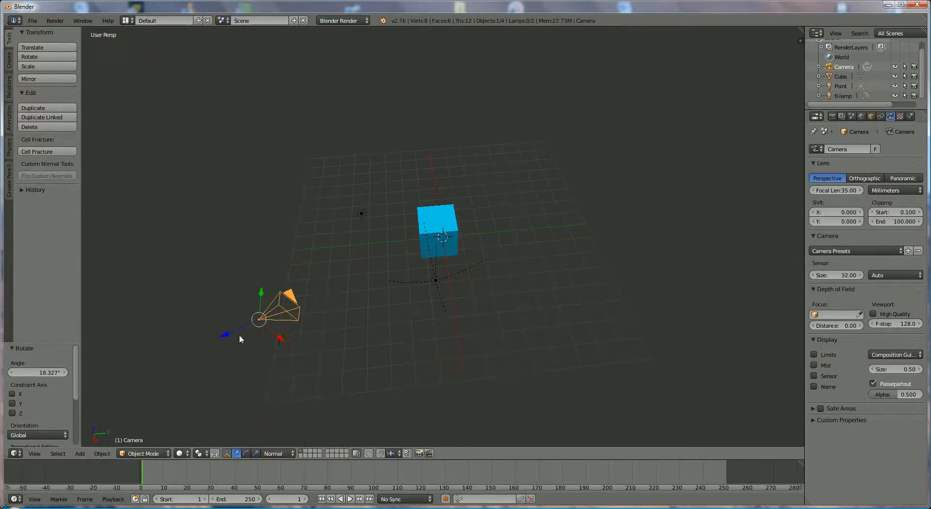
# Step: Move the camera slightly along its own Z and Y axes and view its new position from other angles
pyautogui.moveTo(229, 333); pyautogui.dragTo(263, 342)
pyautogui.moveTo(242, 295); pyautogui.dragTo(240, 302)
pyautogui.moveTo(239, 301); pyautogui.dragTo(371, 294, button='middle')
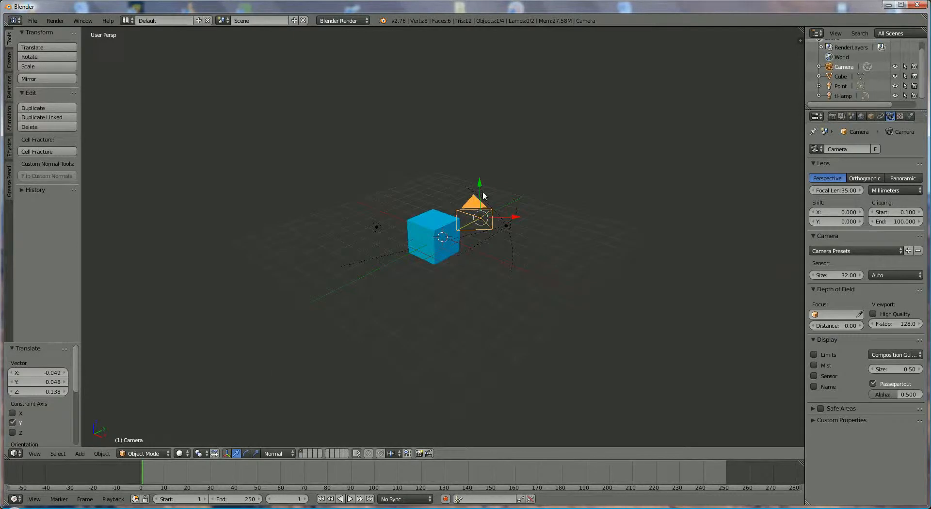
pyautogui.moveTo(467, 244); pyautogui.dragTo(362, 275, button='middle')
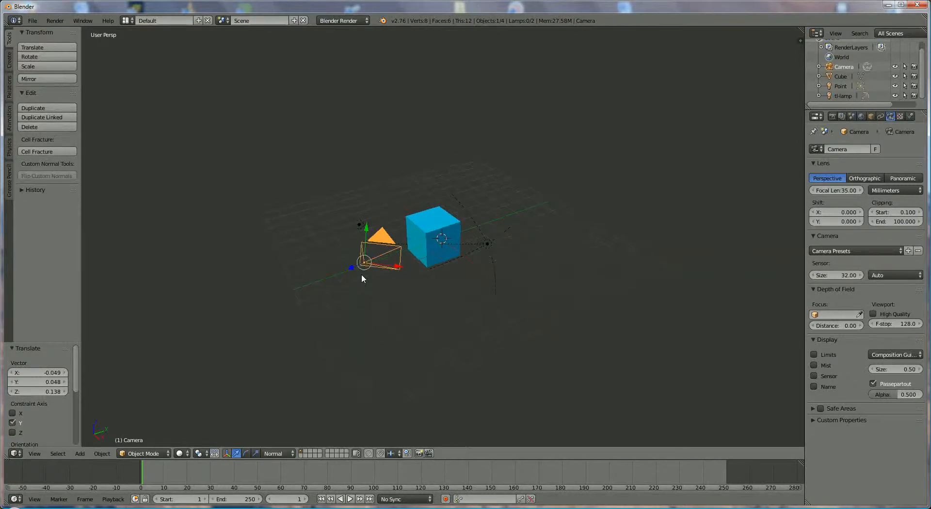
# Step: Look through the camera to check how the cube is framed, orbit out of it and return to camera view
pyautogui.press('KP_0')
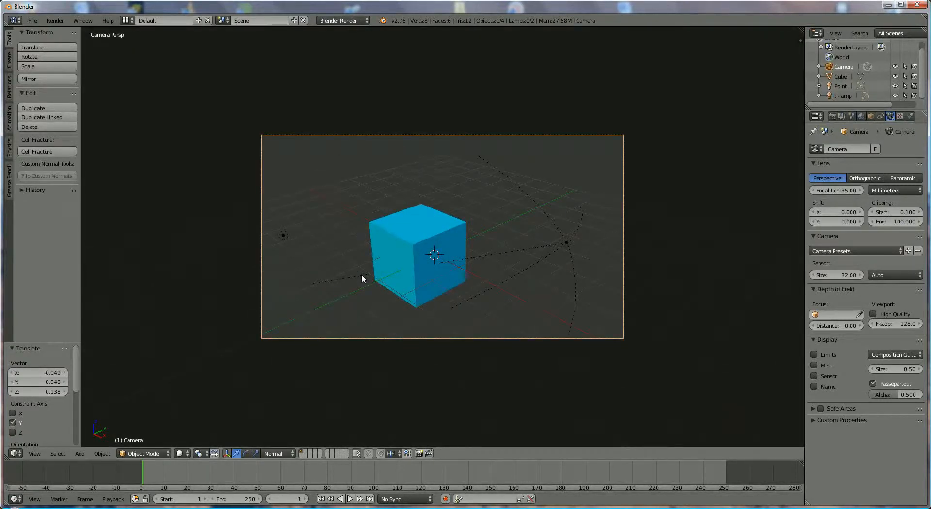
pyautogui.moveTo(466, 245); pyautogui.dragTo(461, 248, button='middle')
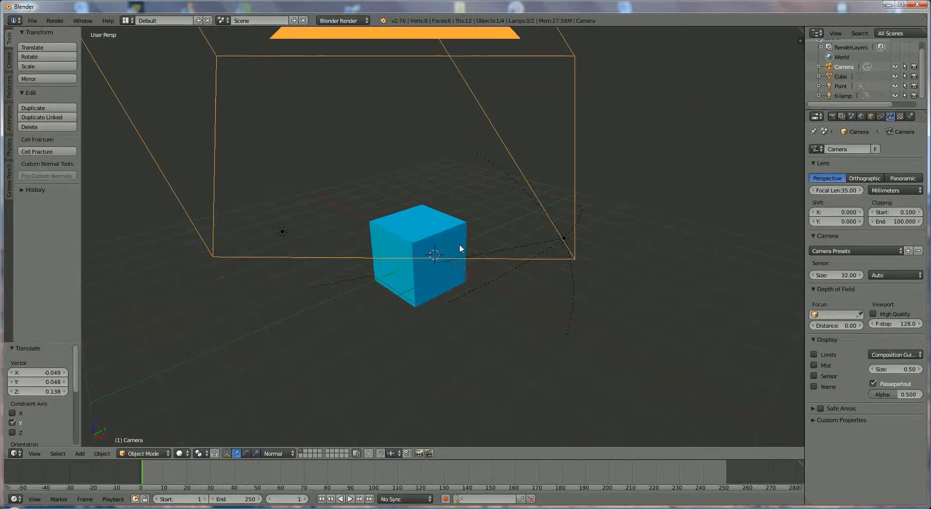
pyautogui.press('KP_0')
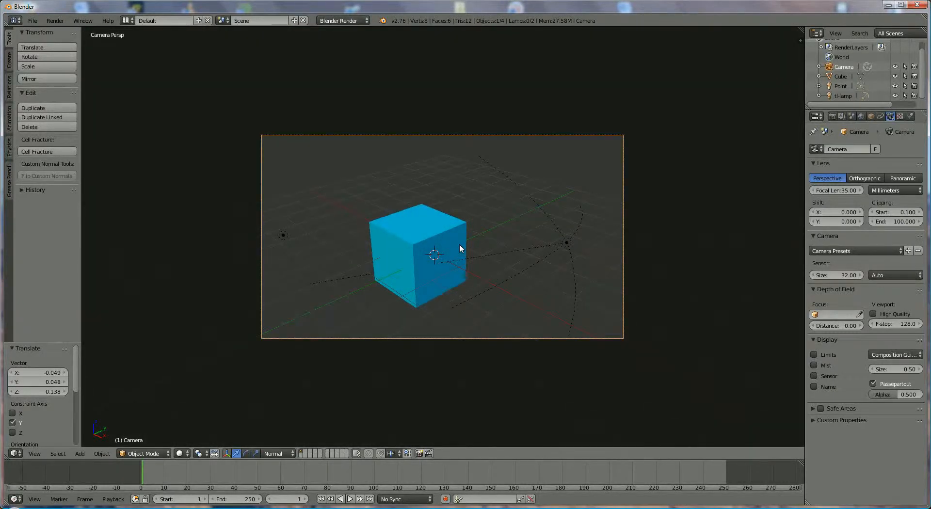
# Step: Show the 3D view's properties and enable Lock Camera to View
pyautogui.press('n')
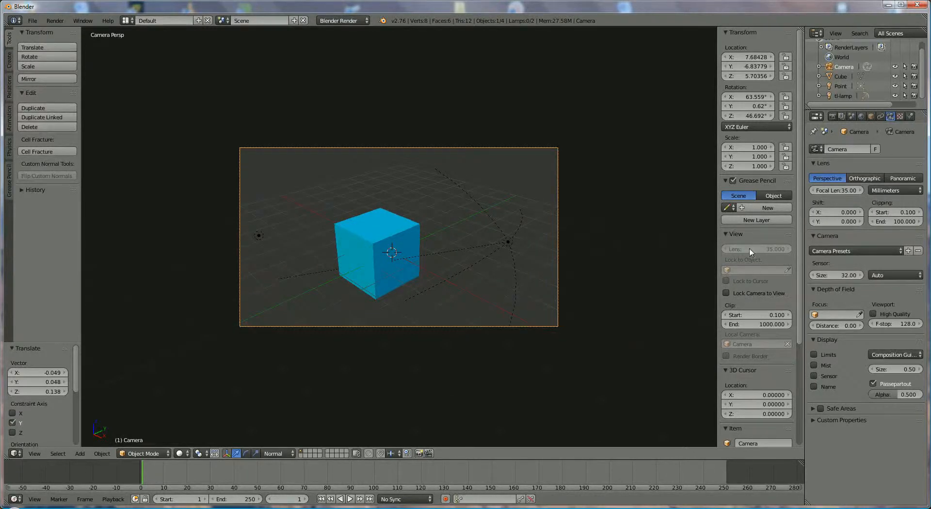
pyautogui.scroll(-5, 752, 275)
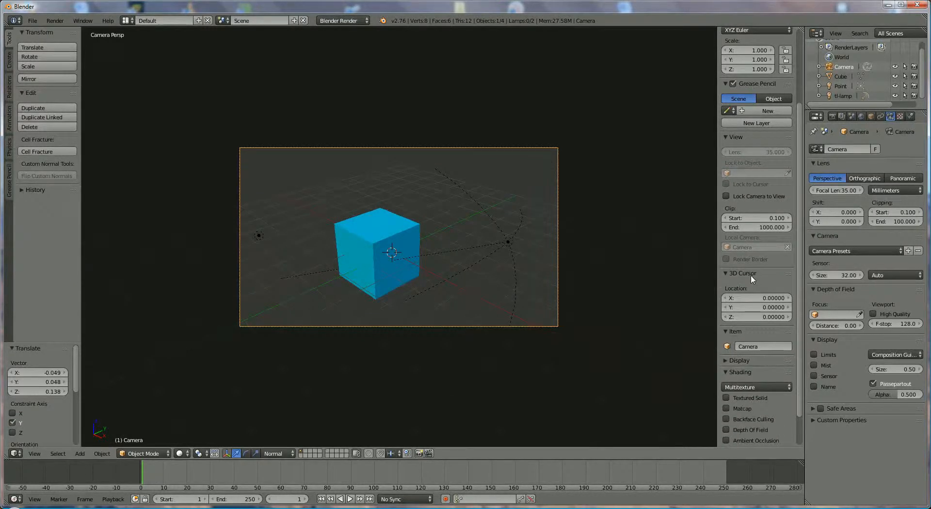
pyautogui.click(725, 361)
pyautogui.scroll(-5, 735, 384)
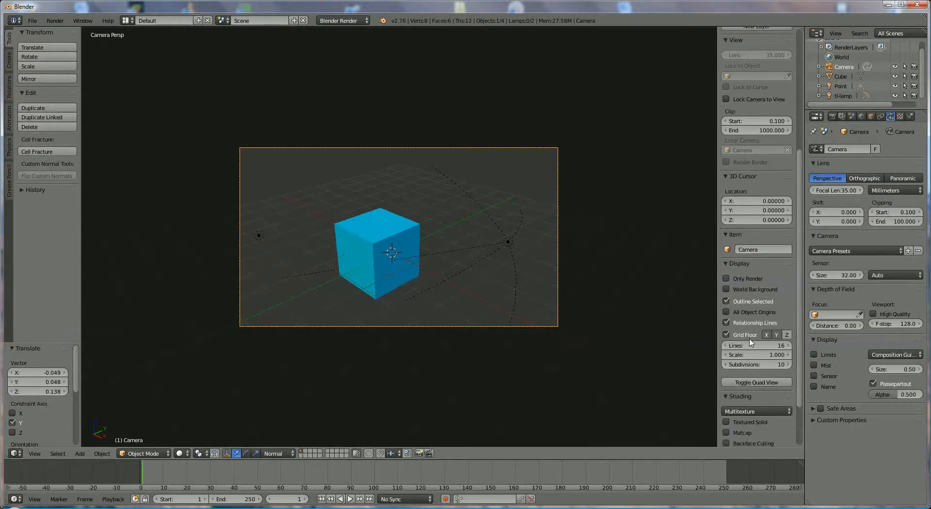
pyautogui.scroll(-3, 734, 390)
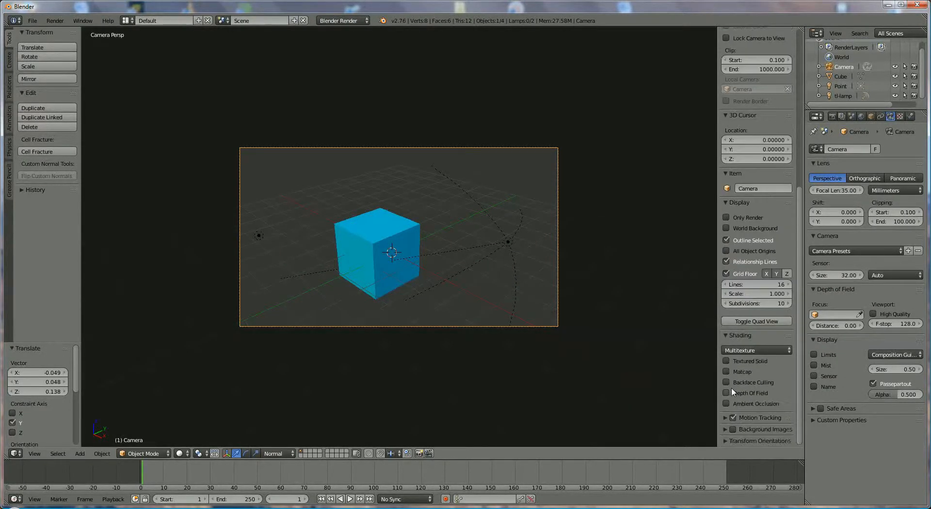
pyautogui.scroll(8, 732, 392)
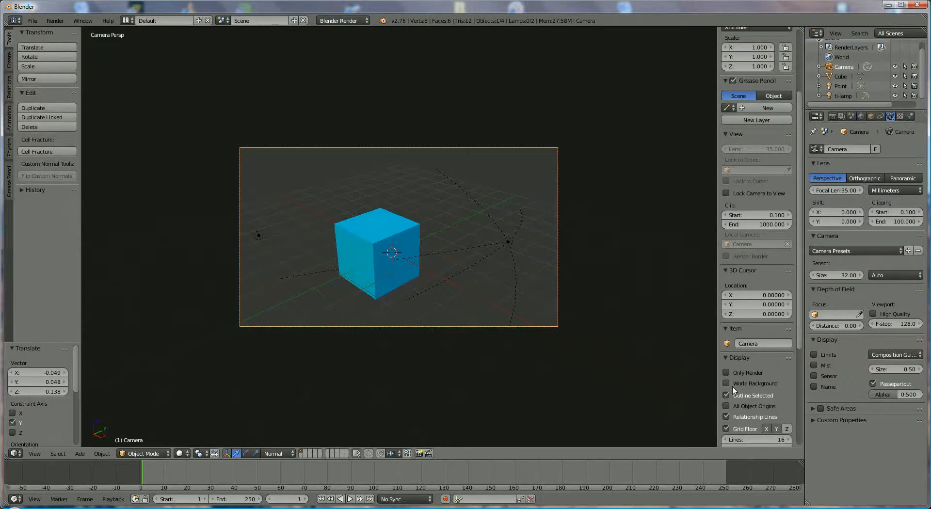
pyautogui.scroll(2, 734, 390)
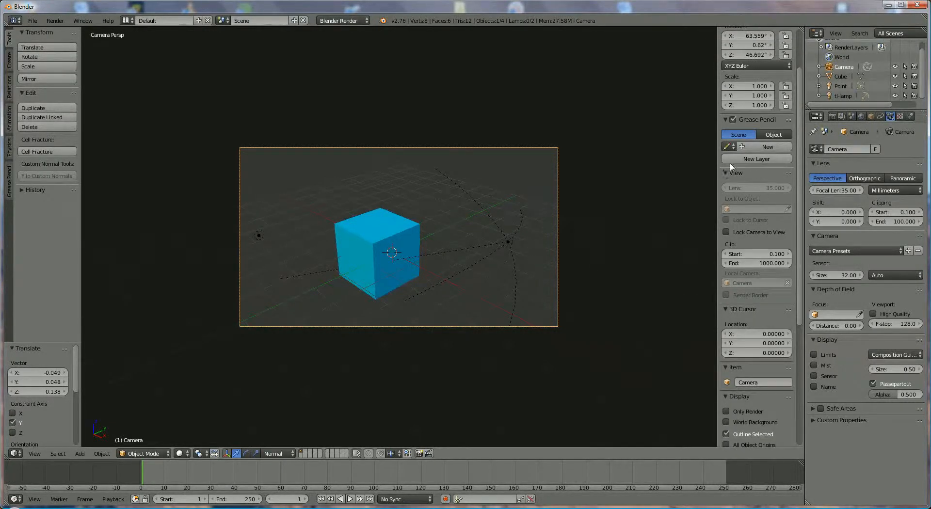
pyautogui.click(726, 232)
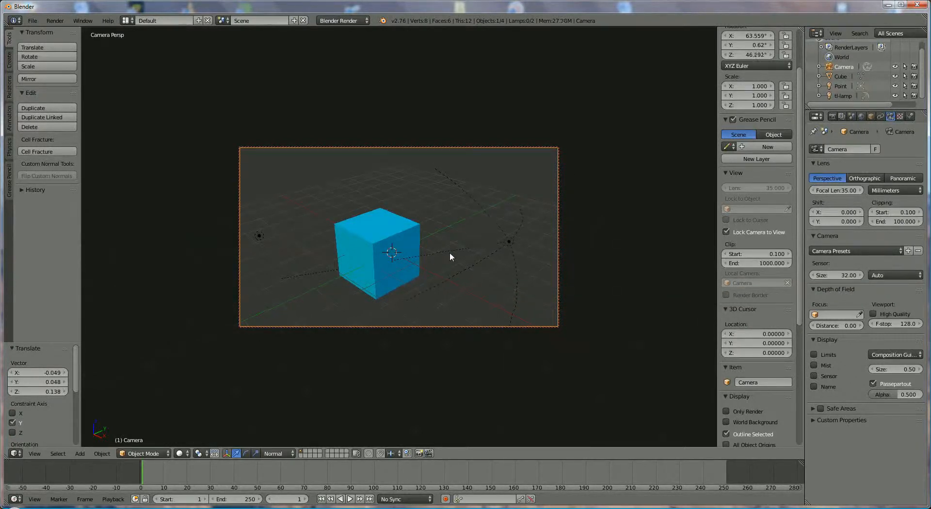
# Step: Orbit the locked camera to about 55.1° X and 31.4° Z rotation, and adjust its distance to reframe the cube
pyautogui.moveTo(450, 256)
pyautogui.mouseDown(button='middle')
pyautogui.moveTo(530, 260)
pyautogui.moveTo(310, 278)
pyautogui.moveTo(268, 228)
pyautogui.moveTo(297, 177)
pyautogui.moveTo(430, 177)
pyautogui.moveTo(508, 216)
pyautogui.moveTo(515, 264)
pyautogui.moveTo(460, 286)
pyautogui.moveTo(416, 276)
pyautogui.moveTo(463, 266)
pyautogui.mouseUp(button='middle')
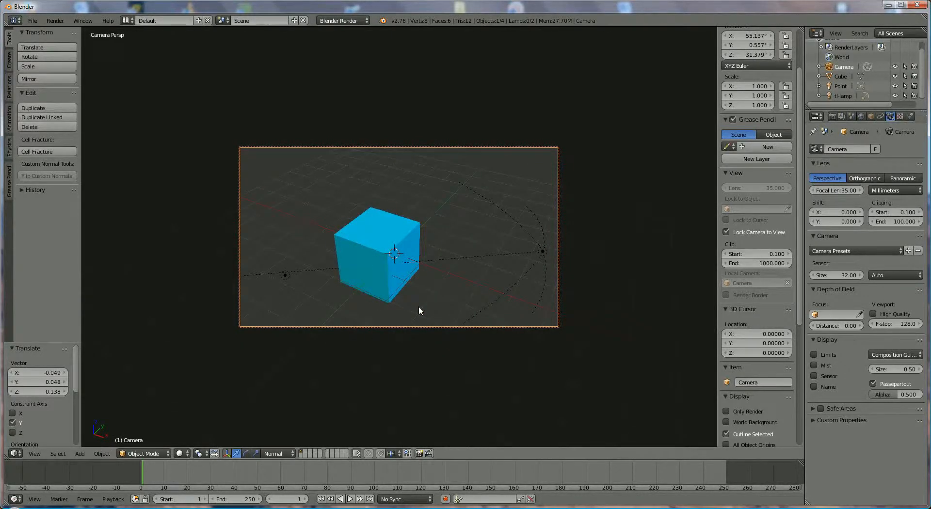
pyautogui.scroll(-4, 418, 307)
pyautogui.scroll(6, 418, 306)
pyautogui.scroll(3, 417, 307)
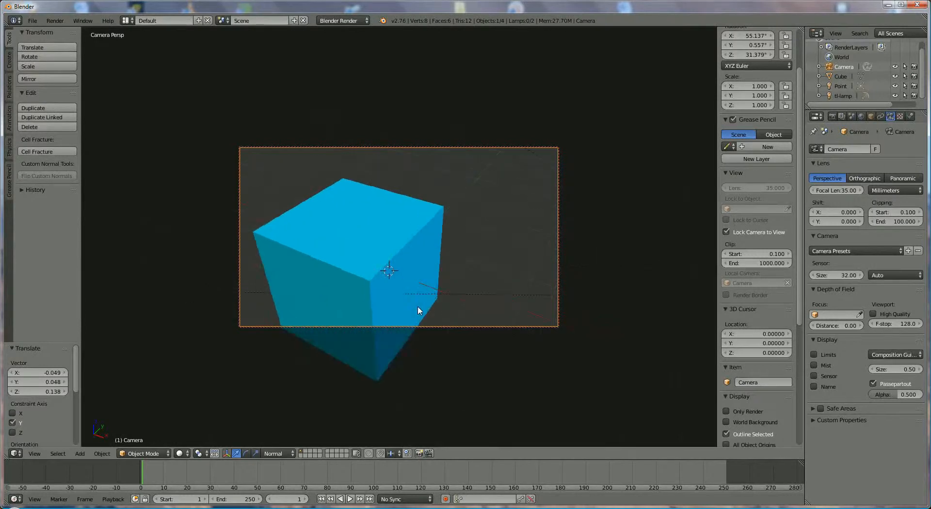
pyautogui.scroll(-3, 418, 306)
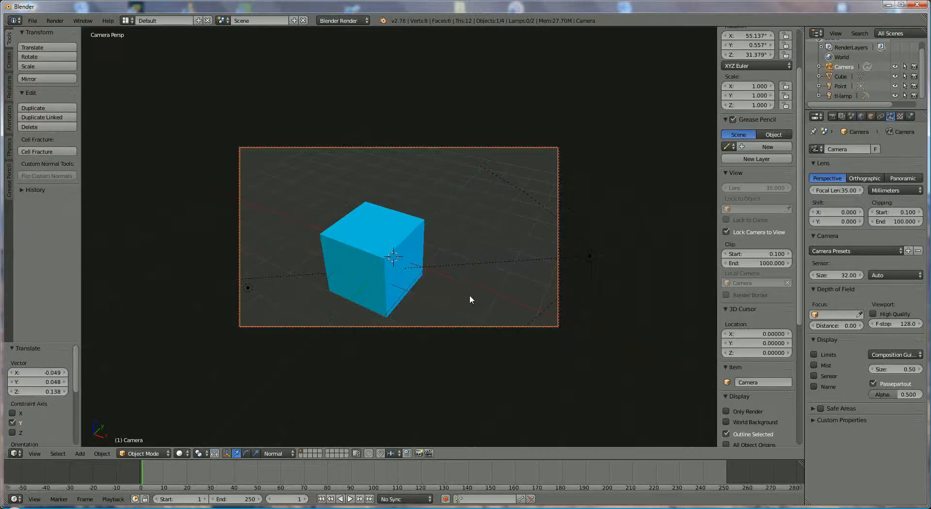
# Step: Pan the locked camera to centre the cube and bring it closer so the cube fills most of the frame height
pyautogui.keyDown('shift'); pyautogui.moveTo(472, 293); pyautogui.dragTo(495, 270, button='middle'); pyautogui.keyUp('shift')
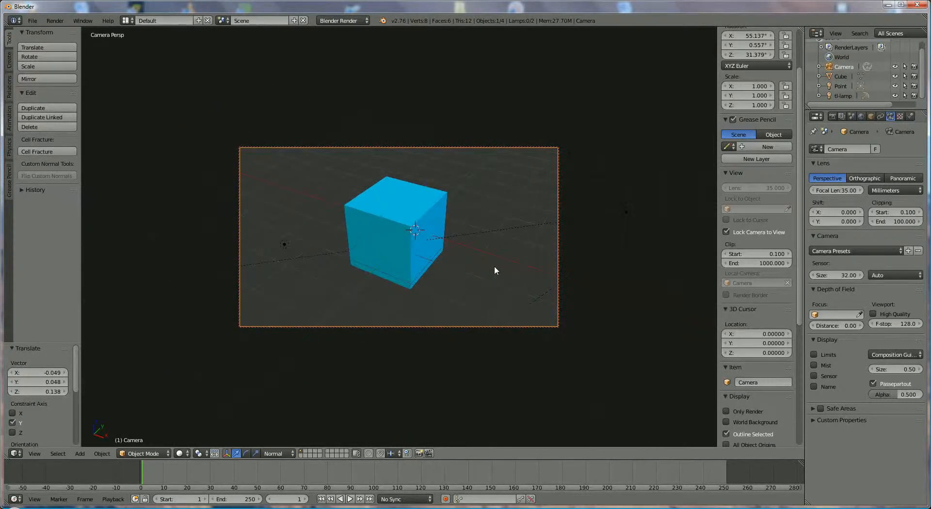
pyautogui.scroll(1, 495, 270)
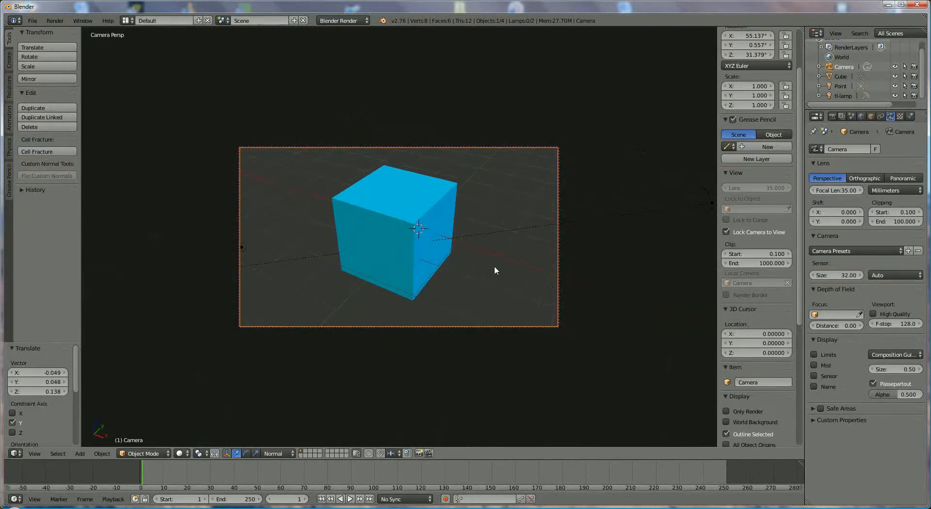
pyautogui.scroll(2, 494, 270)
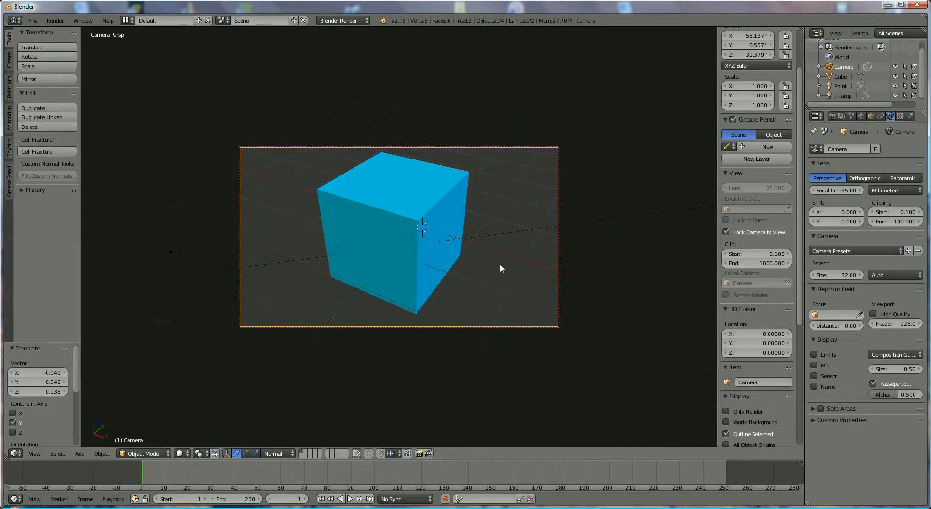
# Step: Render a test image of the cube from the reframed camera and return to the 3D view
pyautogui.click(832, 118)
pyautogui.click(830, 162)
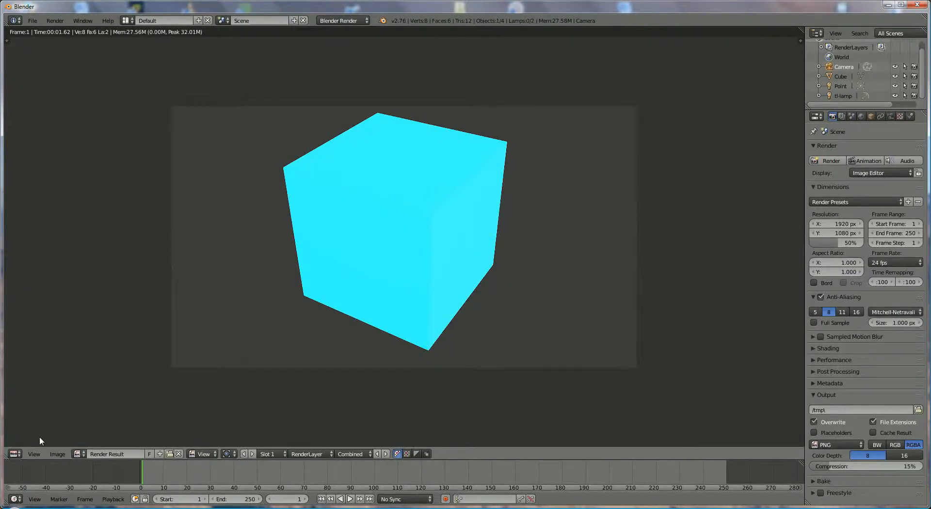
pyautogui.click(15, 454)
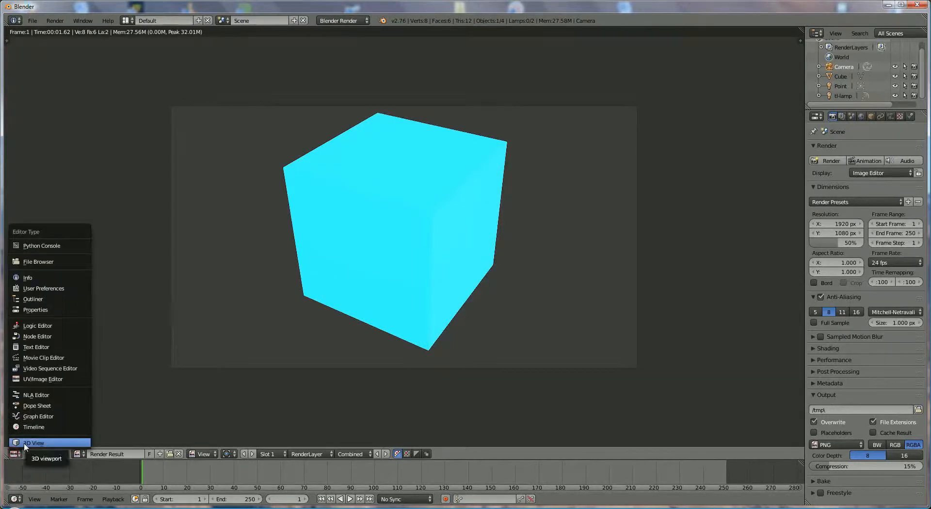
pyautogui.click(33, 442)
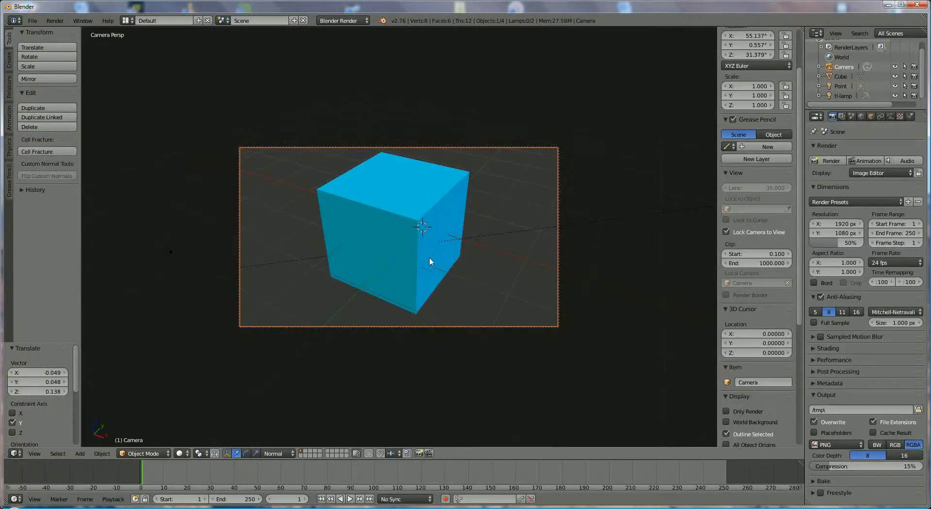
# Step: Orbit the locked camera to about 56.7° X and 67.5° Z rotation, render a test image, and return to the 3D view
pyautogui.moveTo(437, 264); pyautogui.dragTo(392, 262, button='middle')
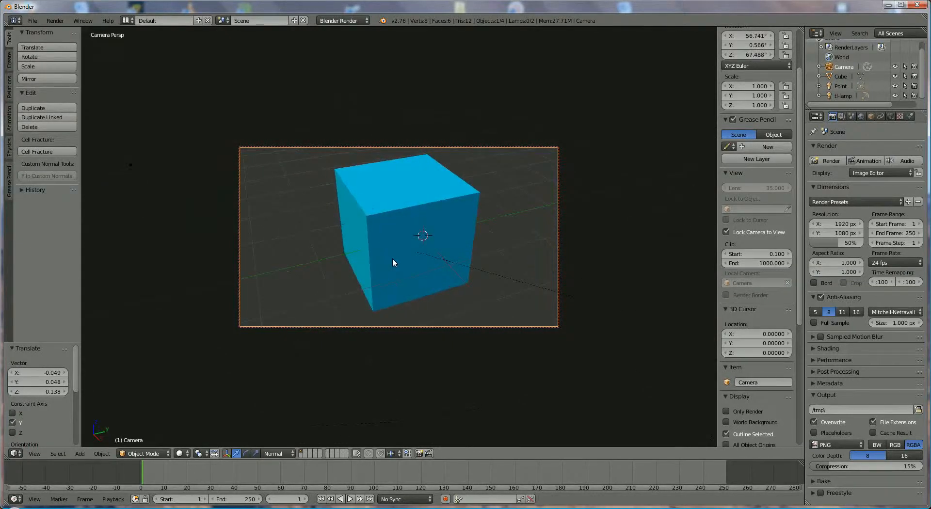
pyautogui.click(827, 162)
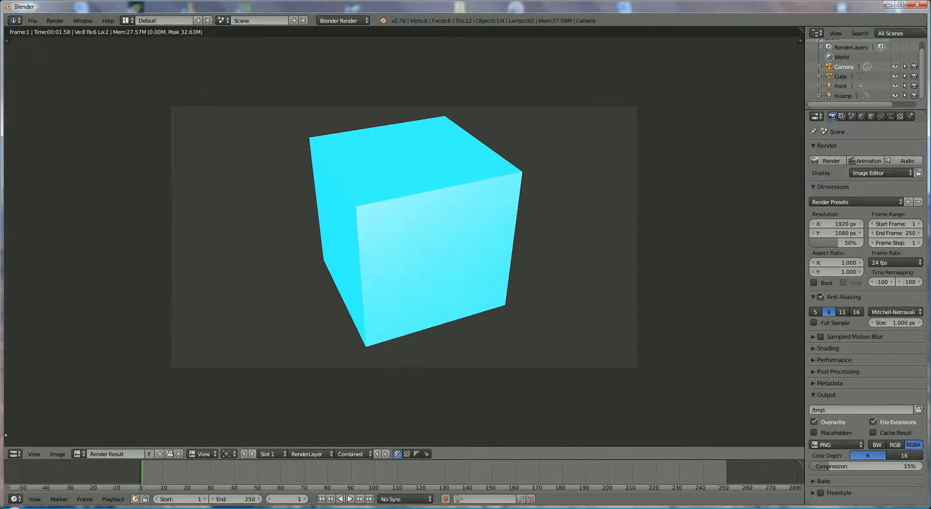
pyautogui.click(14, 453)
pyautogui.click(34, 445)
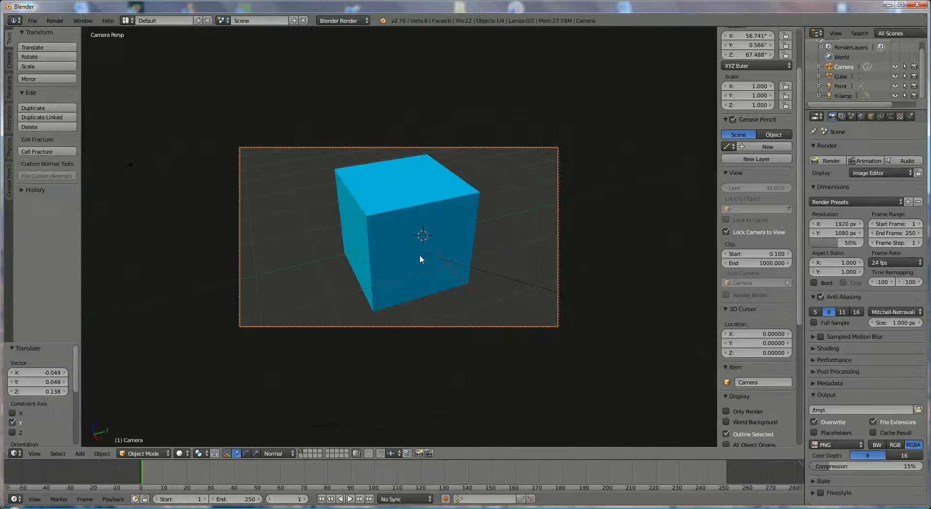
# Step: Disable Lock Camera to View, leave the camera view, and view the camera and cube from outside
pyautogui.click(726, 233)
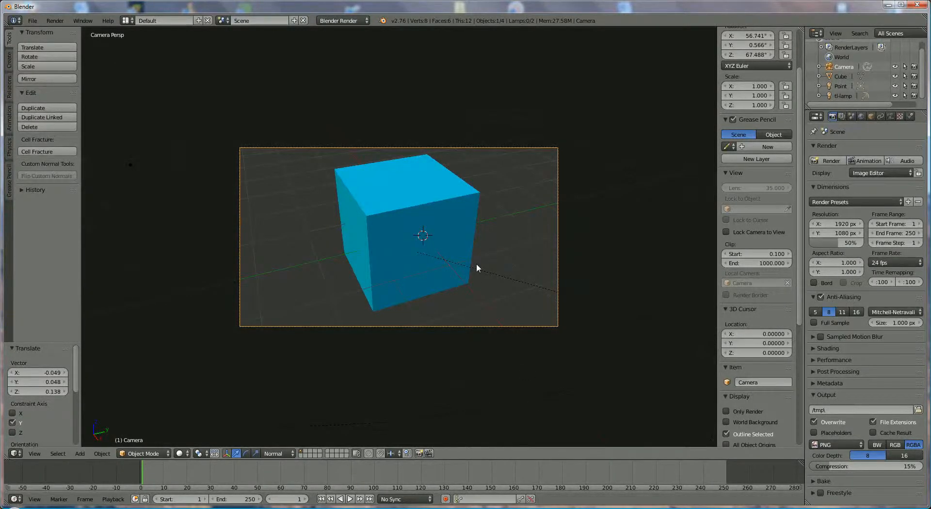
pyautogui.press('KP_0')
pyautogui.scroll(-3, 476, 263)
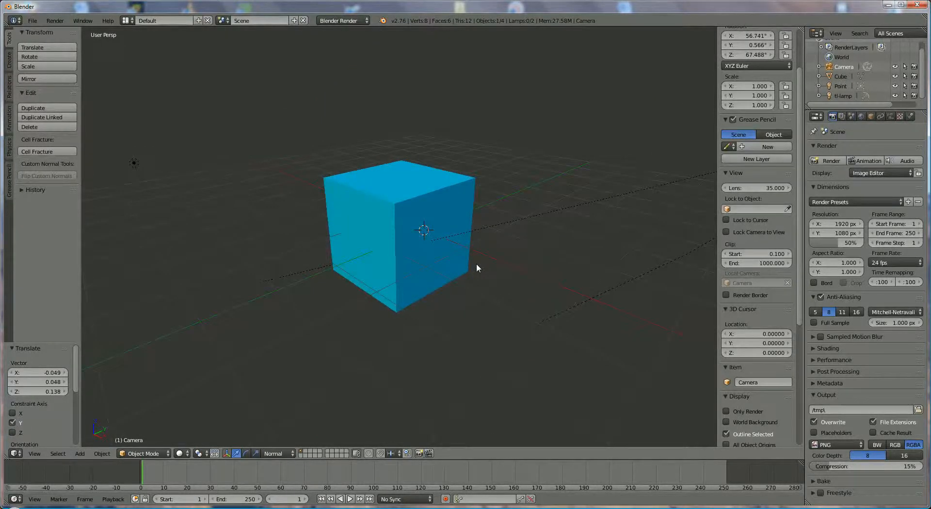
pyautogui.moveTo(476, 263); pyautogui.dragTo(390, 272, button='middle')
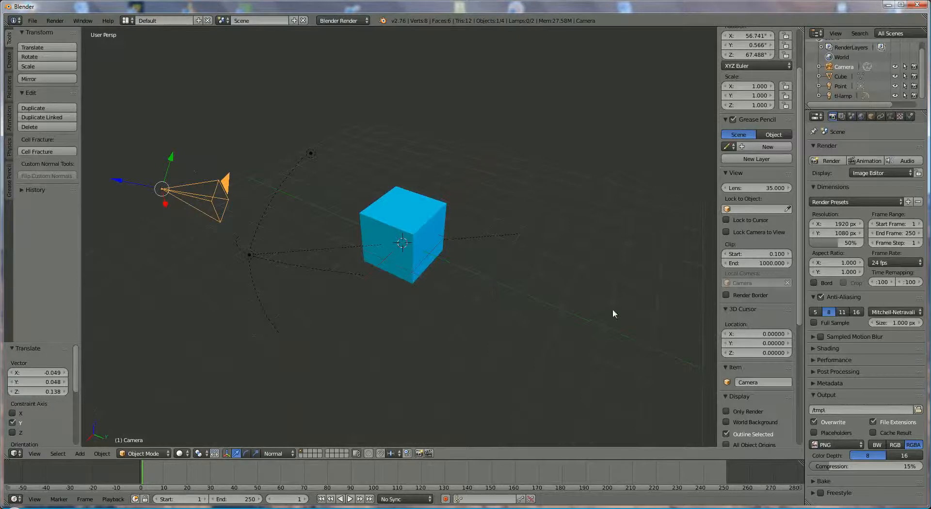